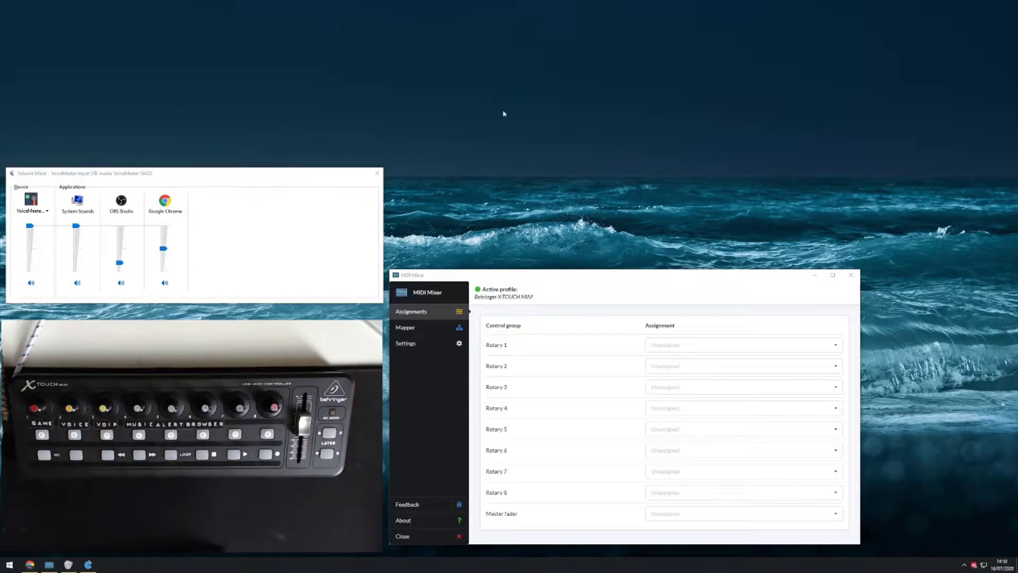
# Step: Move the MIDI Mixer window up to the middle of the desktop, beside the Volume Mixer
pyautogui.moveTo(606, 280); pyautogui.dragTo(607, 278)
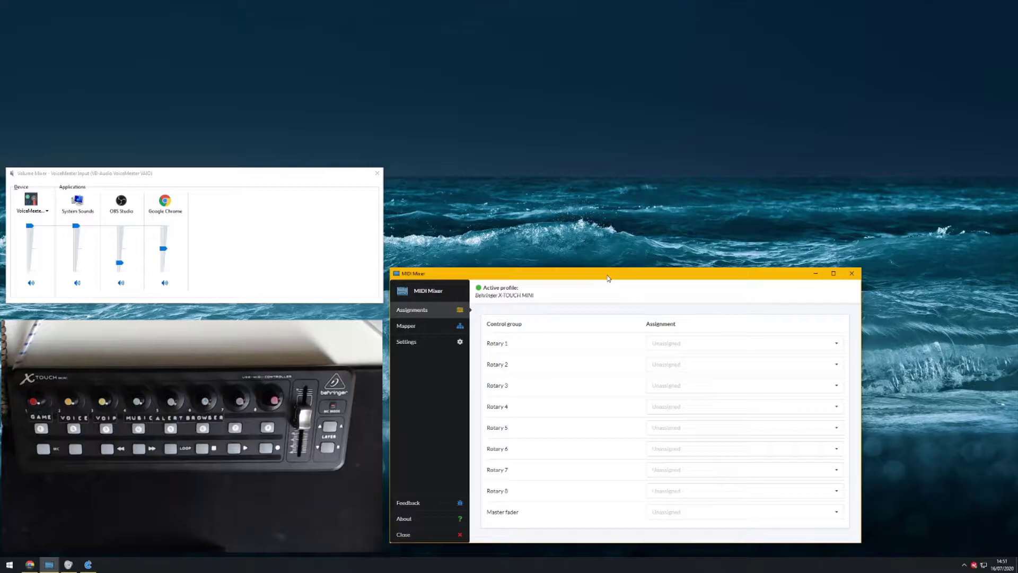
pyautogui.moveTo(527, 279); pyautogui.dragTo(532, 148)
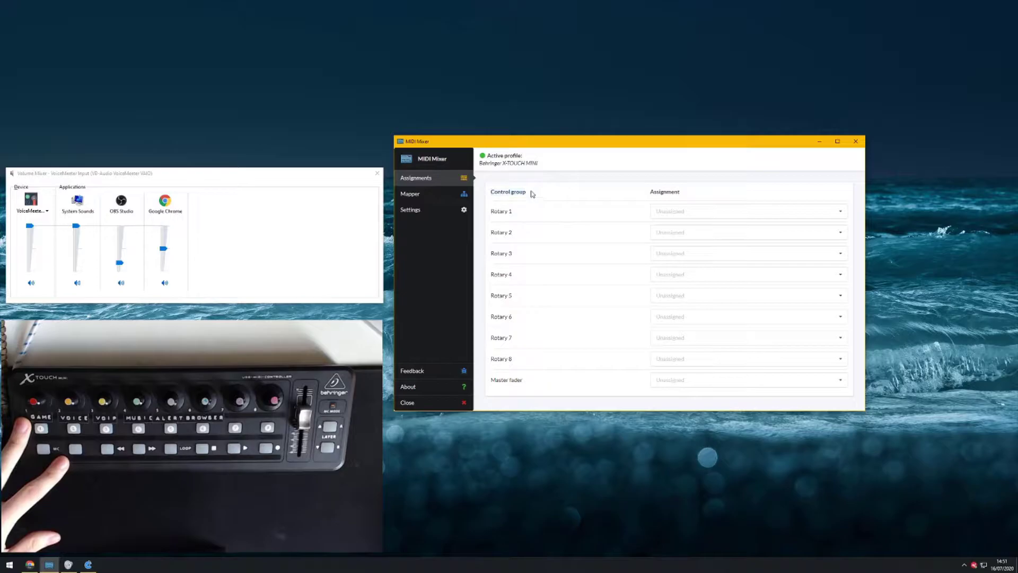
pyautogui.moveTo(500, 211); pyautogui.dragTo(489, 213)
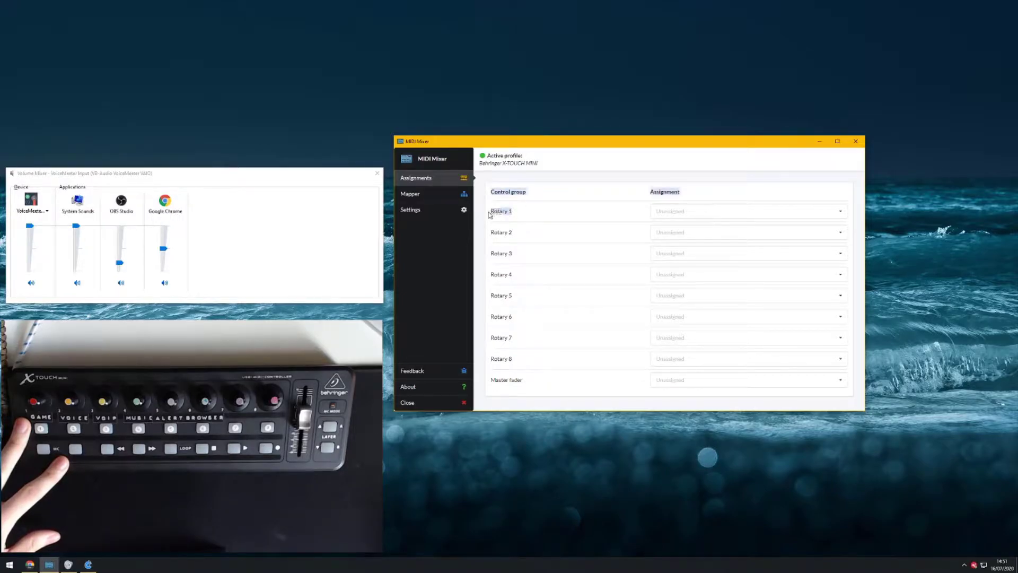
pyautogui.click(493, 211)
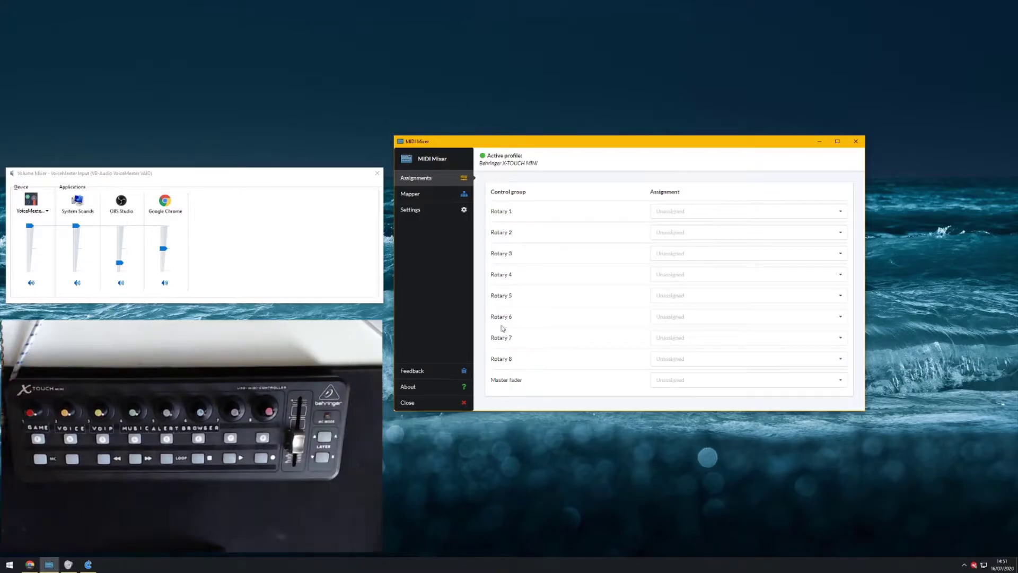
# Step: View the Volume Mixer and the YouTube page in Google Chrome, and minimise the browser again
pyautogui.click(162, 168)
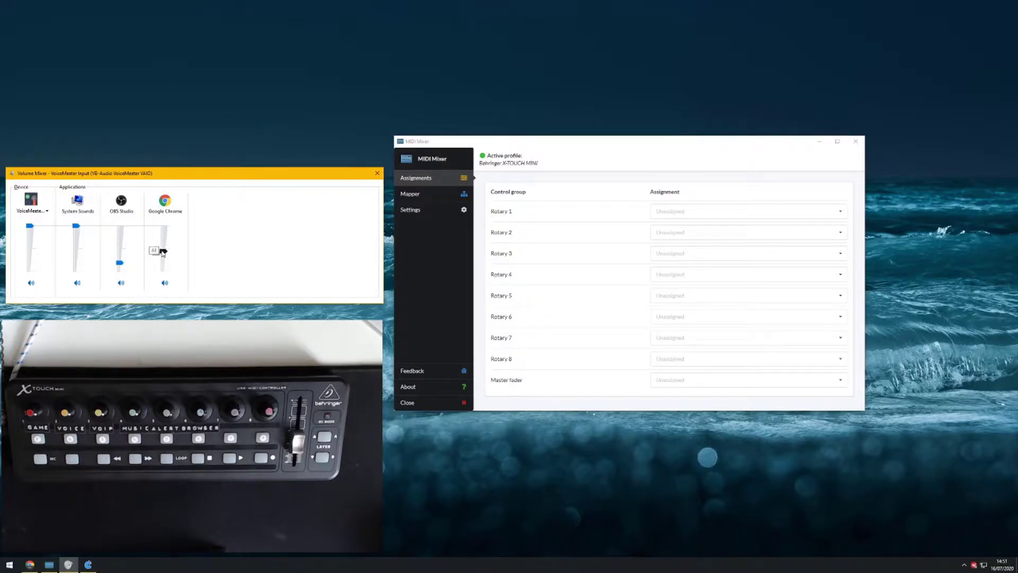
pyautogui.click(30, 564)
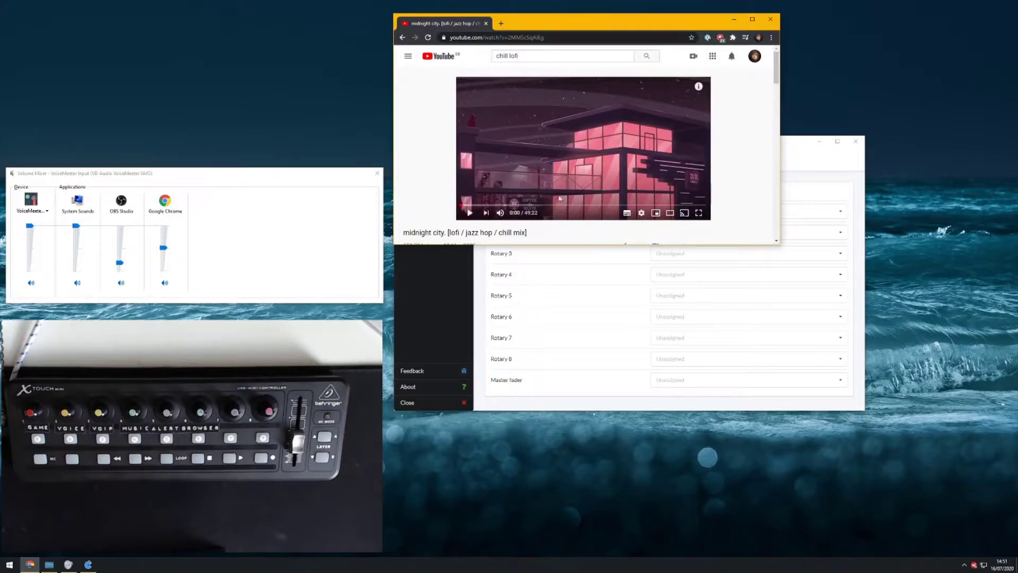
pyautogui.click(732, 21)
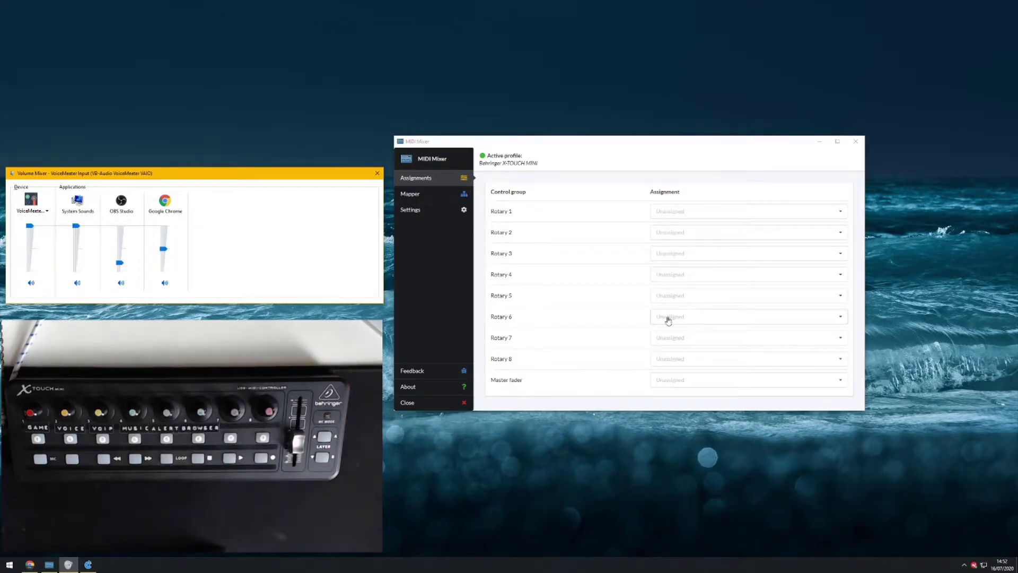
# Step: Look through the sessions and devices available for Rotary 6 and assign Google Chrome to it
pyautogui.click(694, 322)
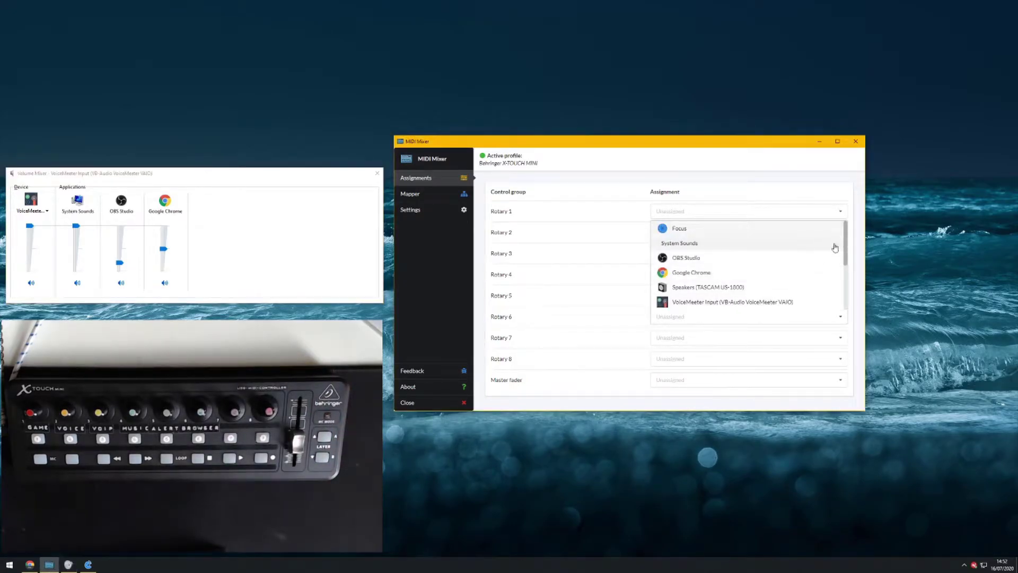
pyautogui.moveTo(846, 244)
pyautogui.mouseDown()
pyautogui.moveTo(845, 290)
pyautogui.moveTo(846, 239)
pyautogui.moveTo(832, 252)
pyautogui.mouseUp()
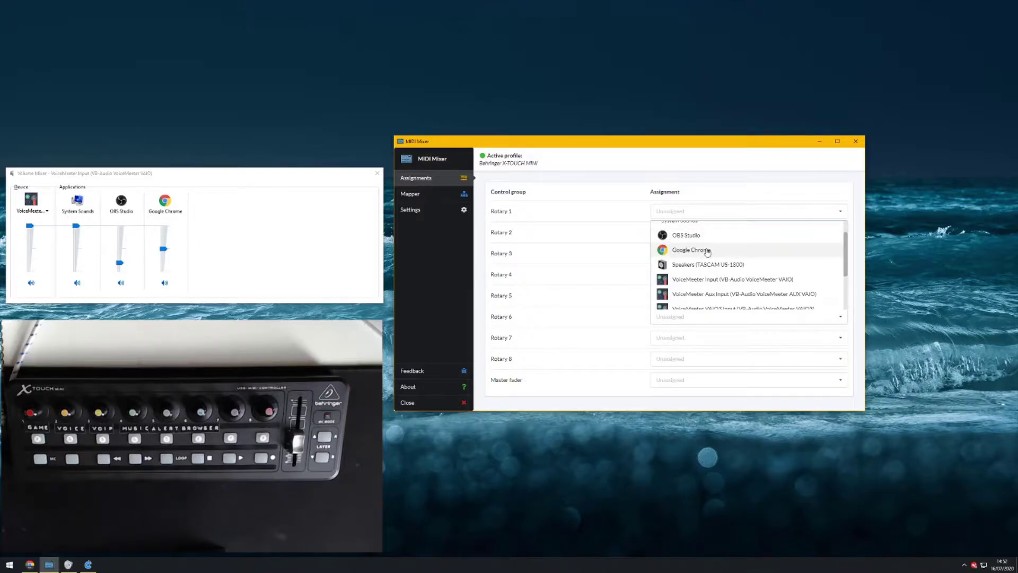
pyautogui.scroll(-3, 721, 271)
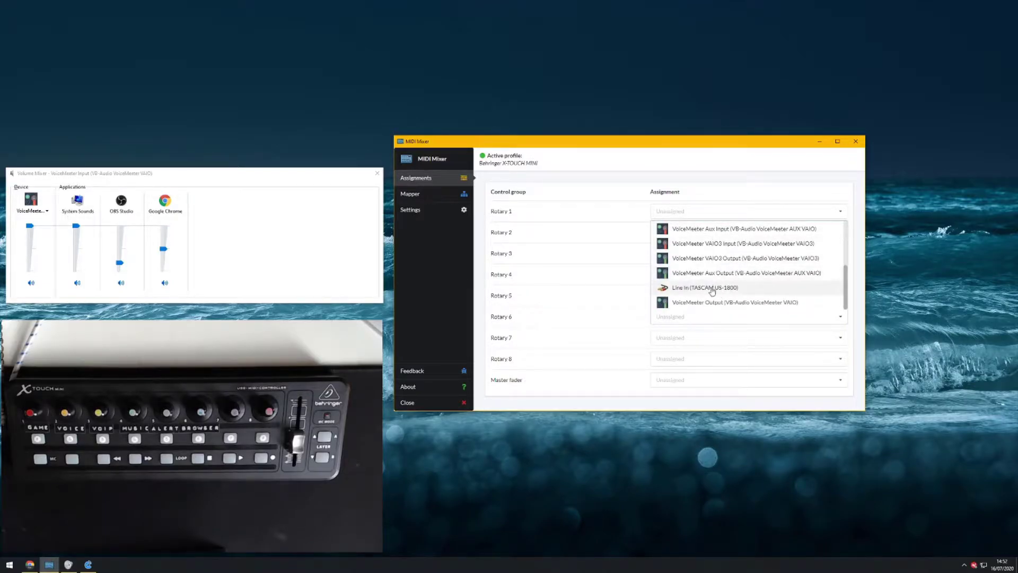
pyautogui.scroll(3, 712, 291)
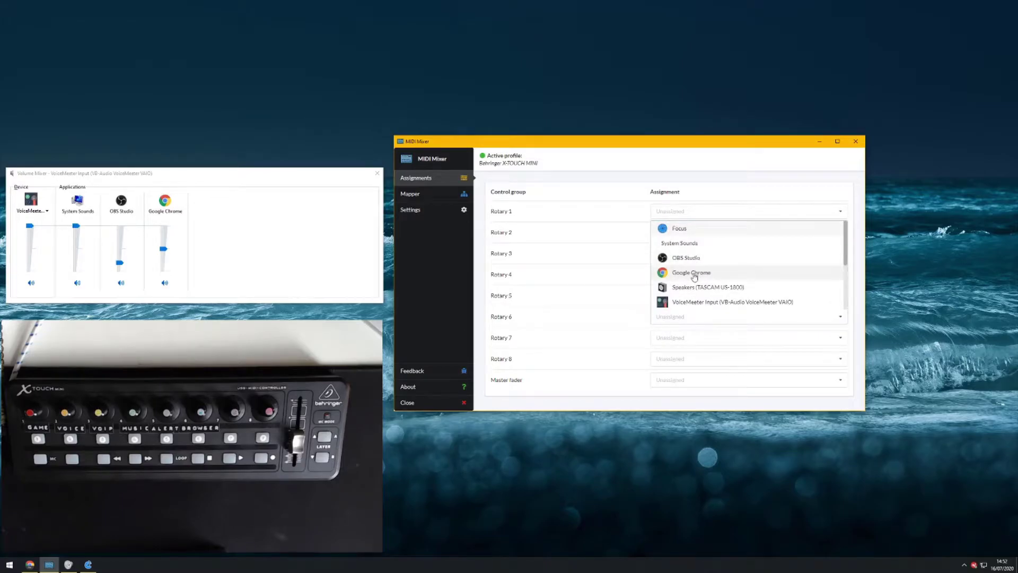
pyautogui.click(694, 273)
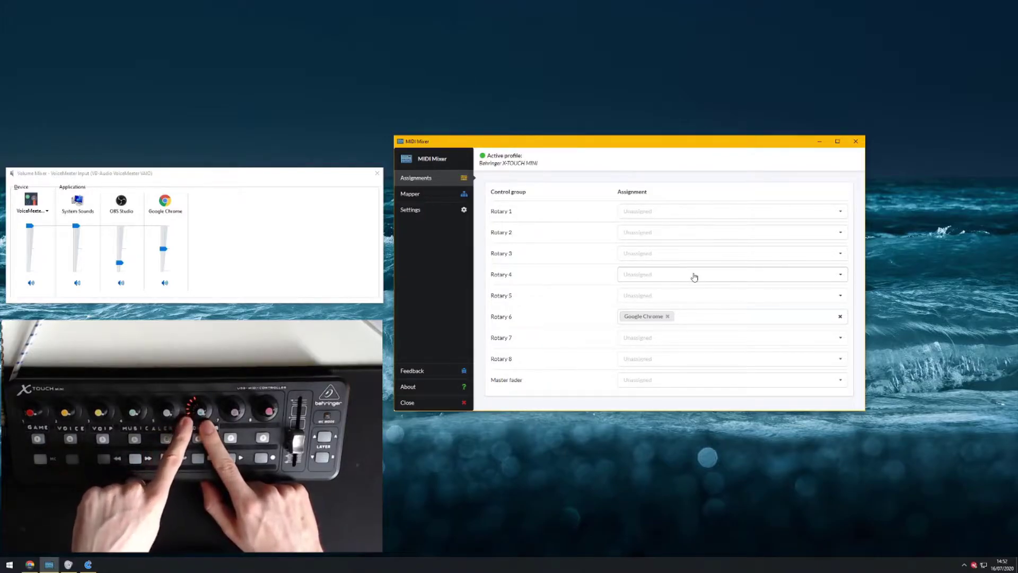
# Step: Clear the Rotary 6 assignment and assign Google Chrome to it again
pyautogui.click(840, 317)
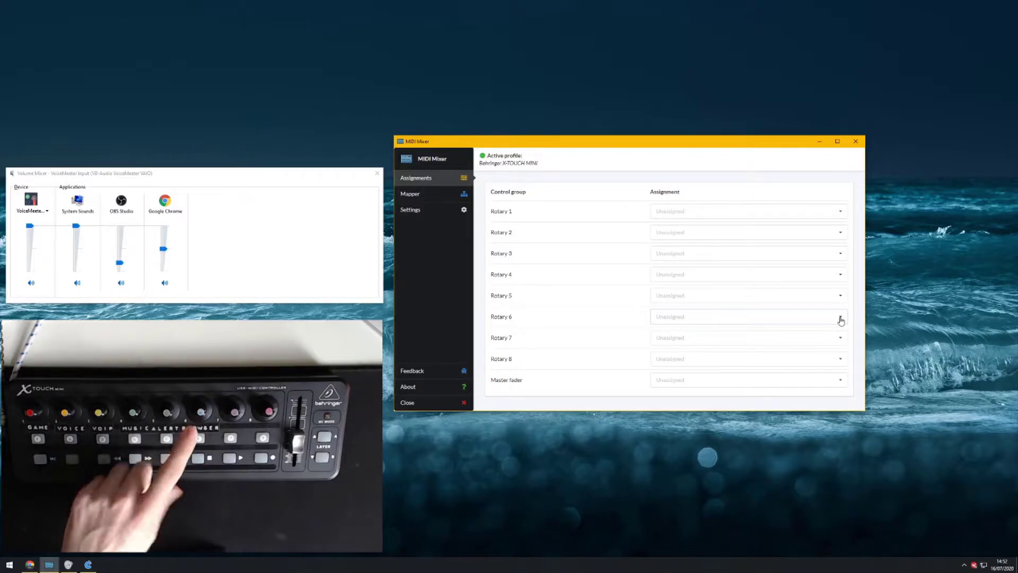
pyautogui.click(730, 316)
pyautogui.click(707, 273)
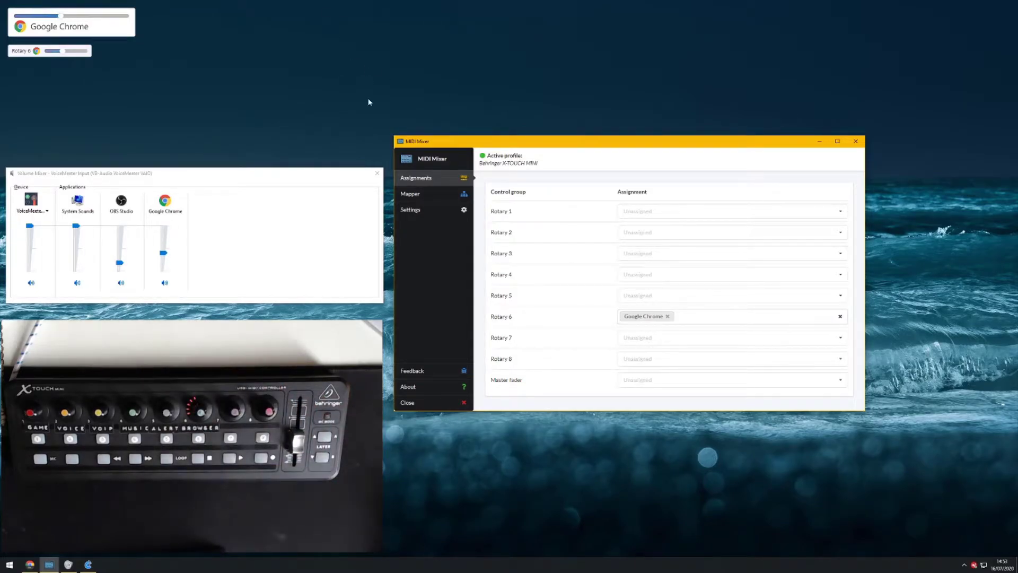
# Step: Unmute Google Chrome in the Volume Mixer and mute it again
pyautogui.click(185, 175)
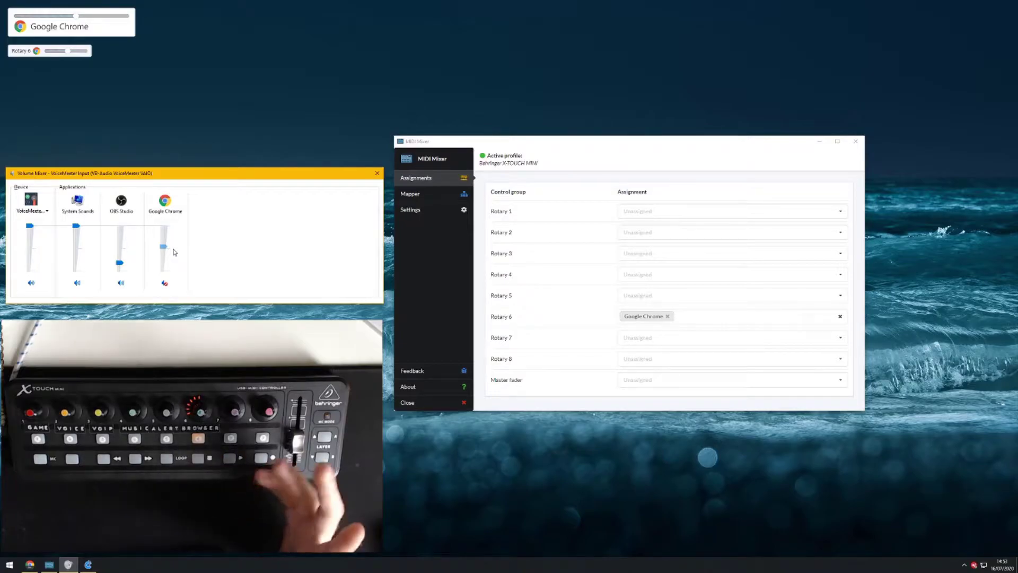
pyautogui.click(165, 284)
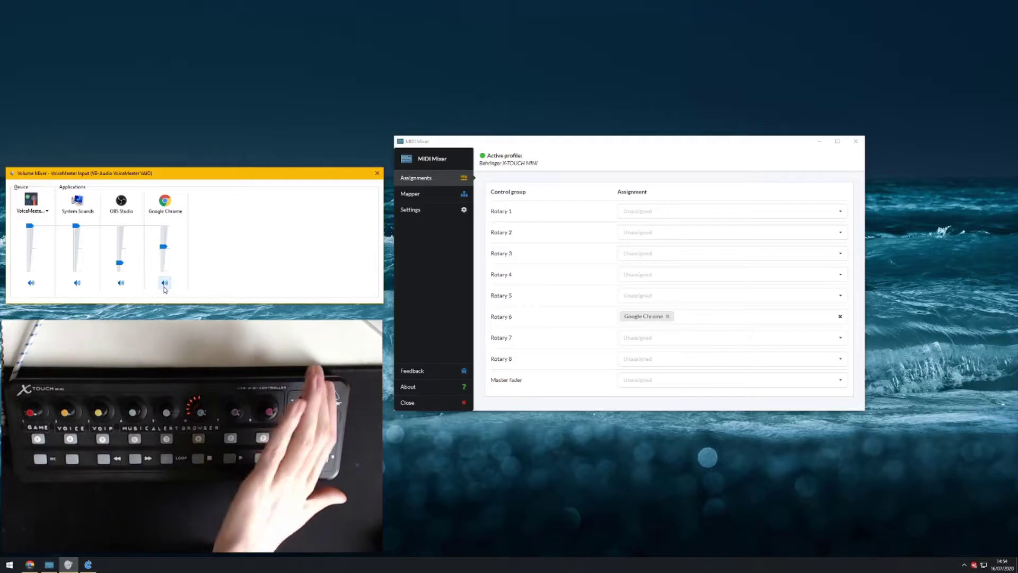
pyautogui.click(164, 285)
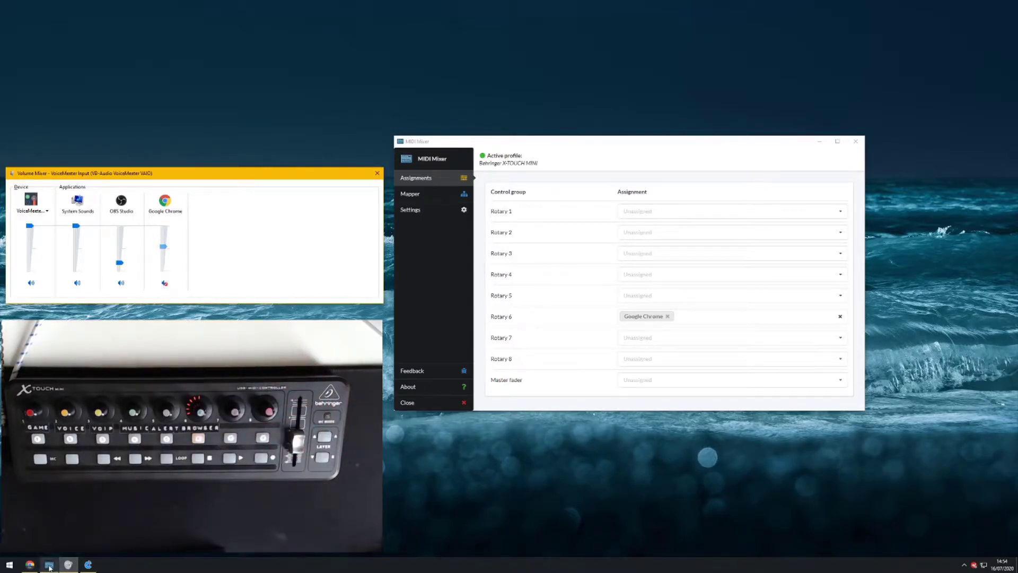
# Step: Vary Google Chrome's level in the Volume Mixer while the YouTube video plays in Chrome, and pause the video
pyautogui.click(30, 564)
pyautogui.click(569, 158)
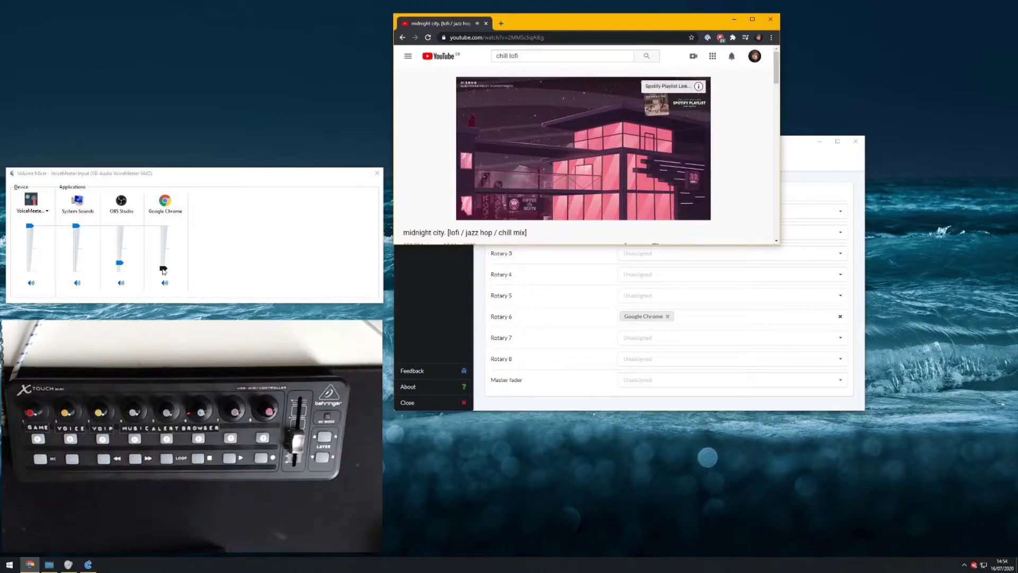
pyautogui.moveTo(163, 270); pyautogui.dragTo(163, 267)
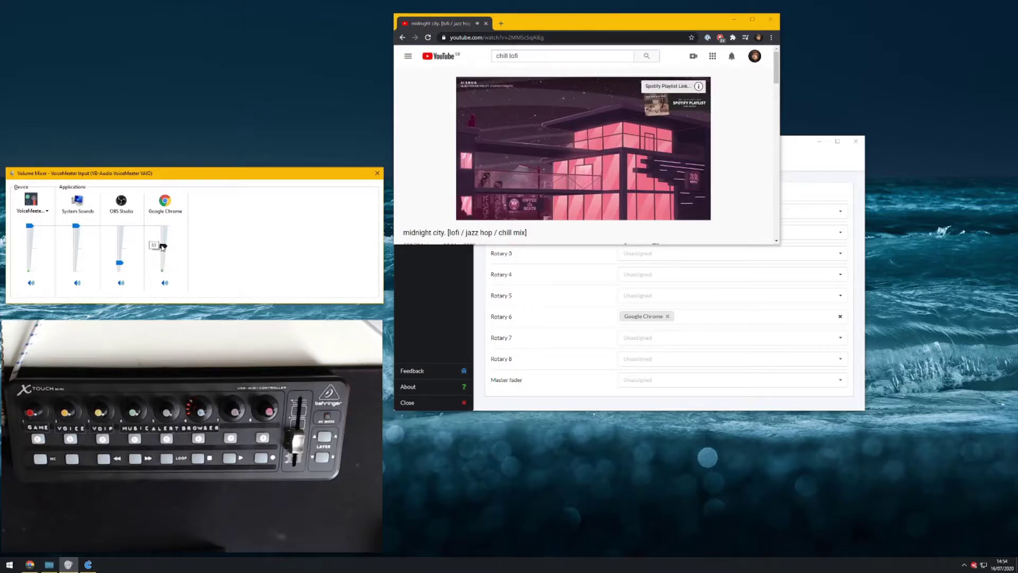
pyautogui.moveTo(160, 227); pyautogui.dragTo(164, 262)
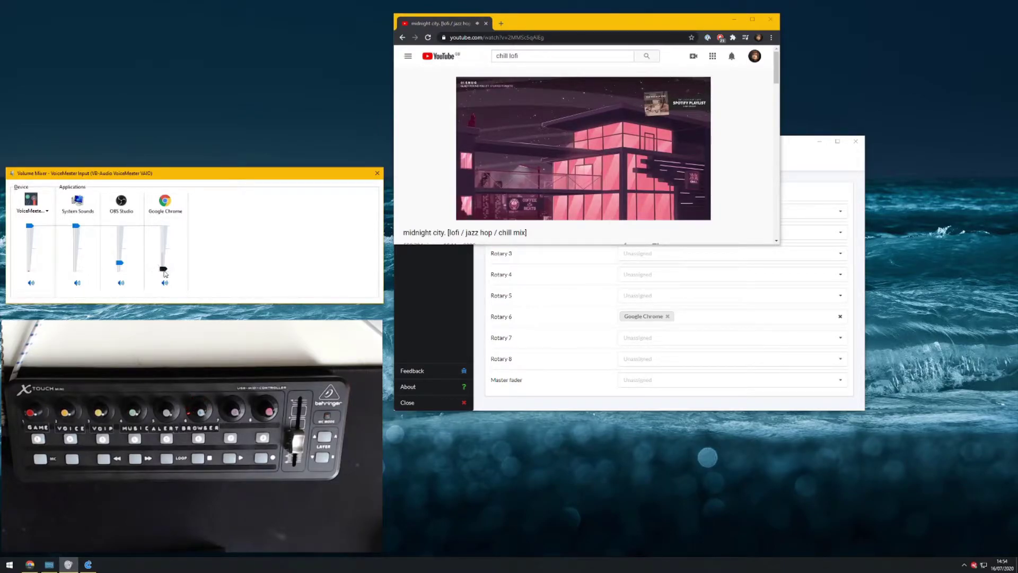
pyautogui.click(517, 109)
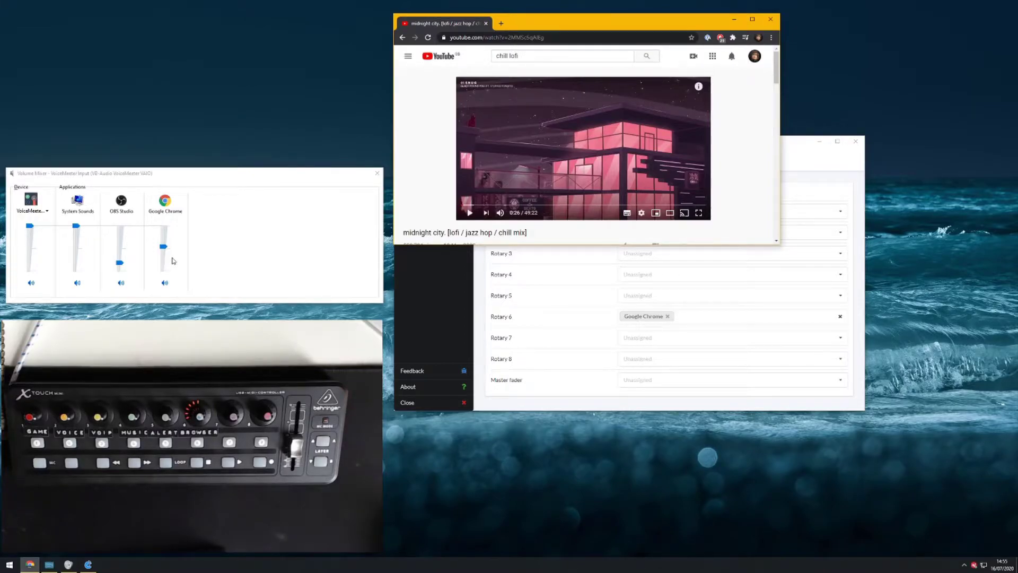
# Step: Move the MIDI Mixer window below the Chrome window and view the Rotary 6 options offered by MIDI Mixer in the system tray
pyautogui.moveTo(791, 148); pyautogui.dragTo(789, 262)
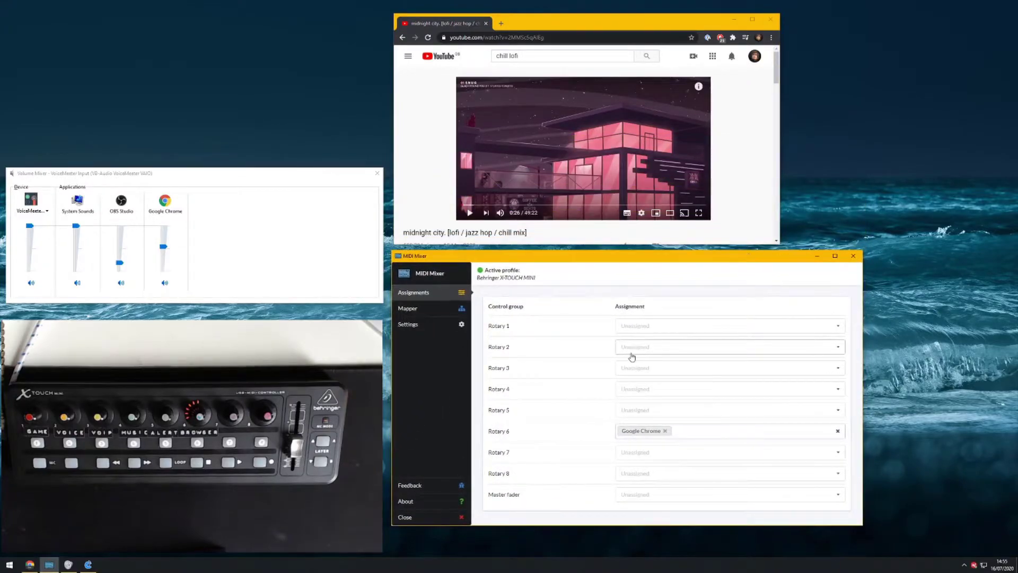
pyautogui.click(964, 565)
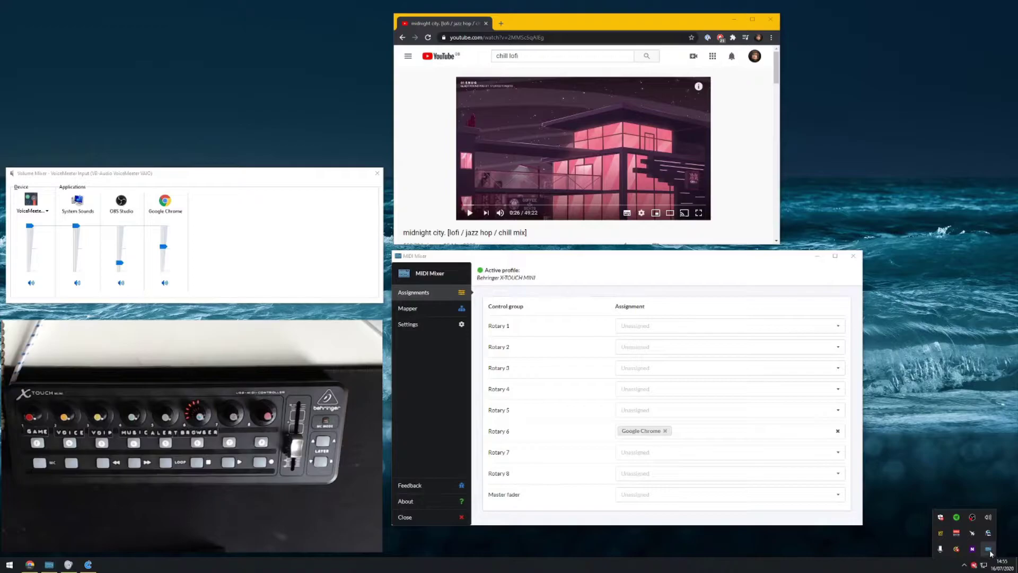
pyautogui.rightClick(989, 552)
pyautogui.moveTo(959, 461)
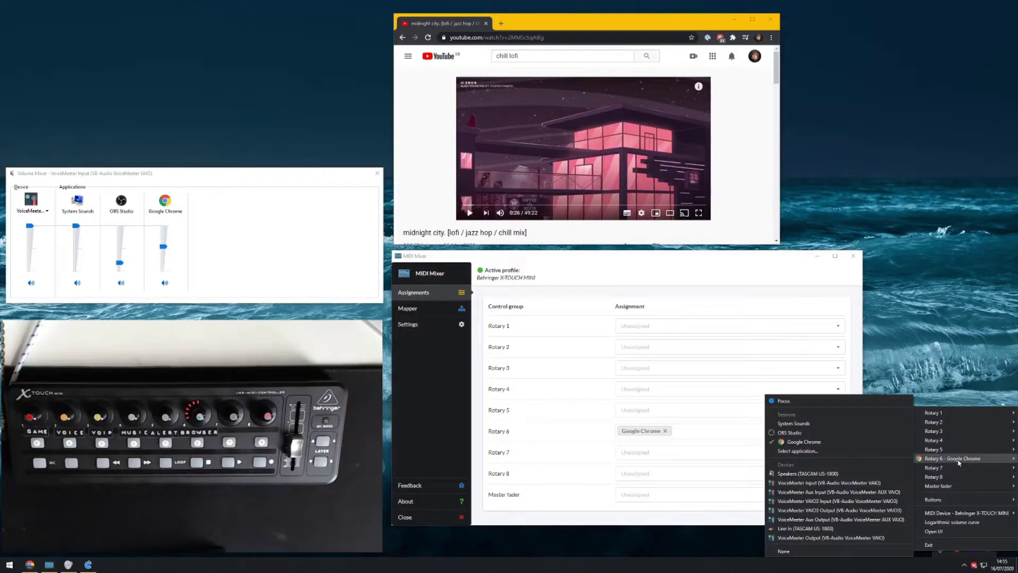
pyautogui.click(964, 564)
# Step: Look over the MIDI device and rotary options of MIDI Mixer in the system tray and set Rotary 6 to None
pyautogui.click(967, 564)
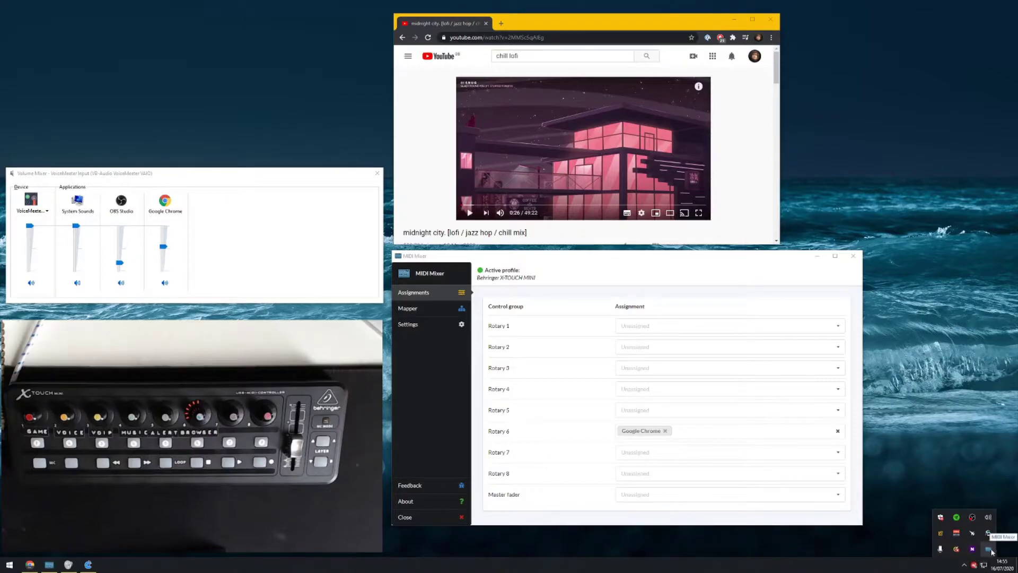
pyautogui.rightClick(989, 552)
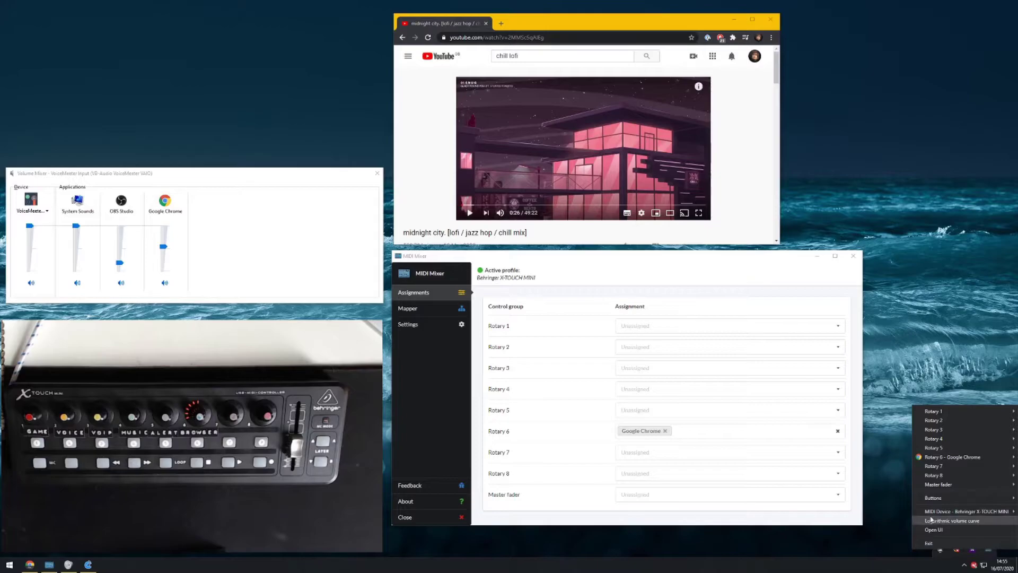
pyautogui.moveTo(925, 513)
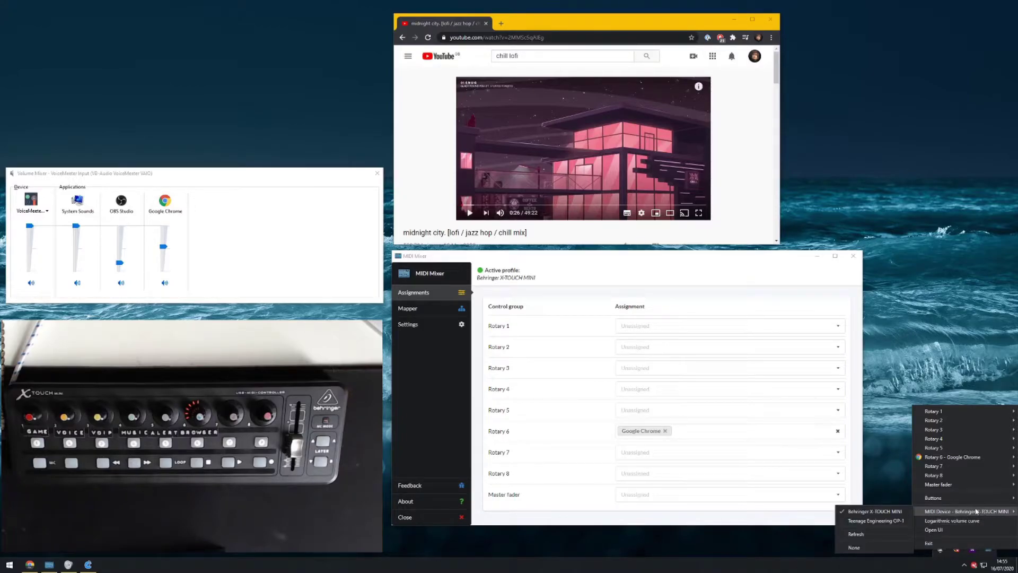
pyautogui.moveTo(957, 421)
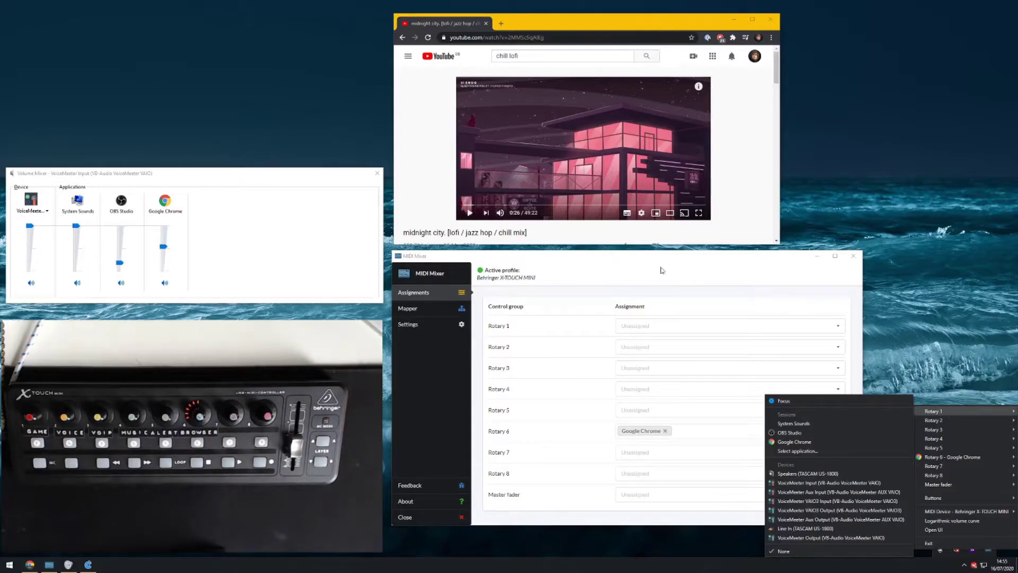
pyautogui.moveTo(960, 459)
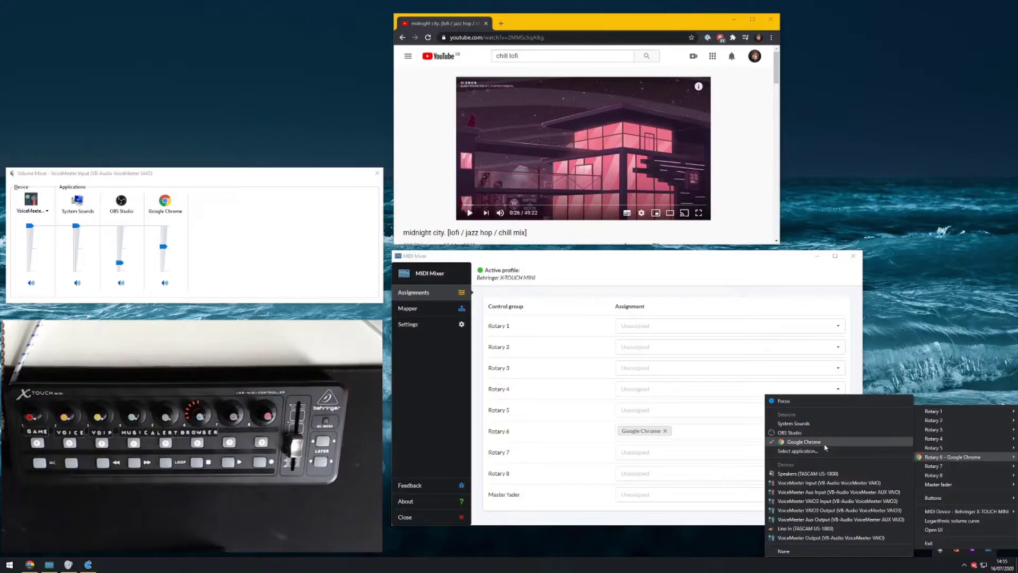
pyautogui.click(805, 552)
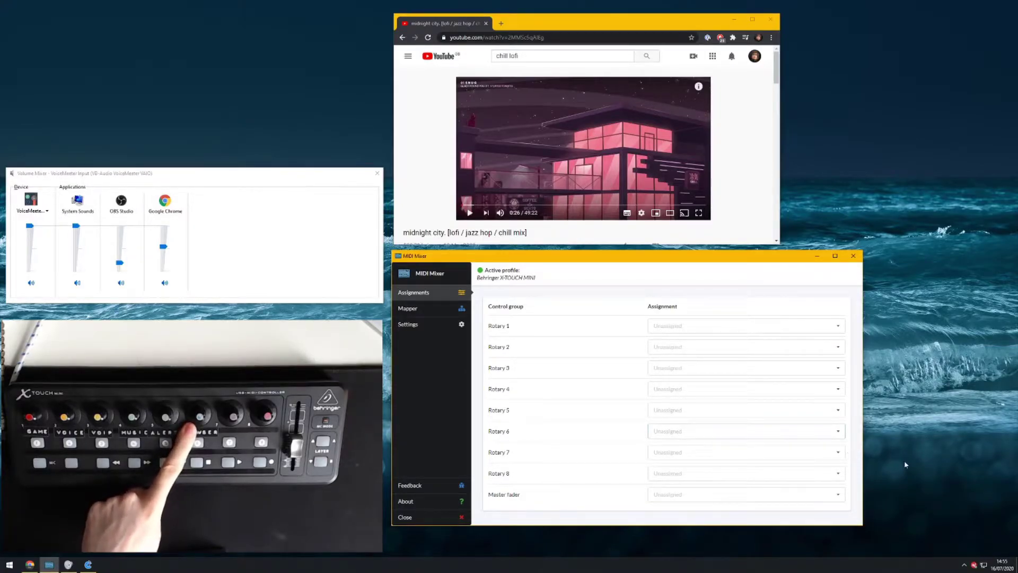
# Step: Assign the device VoiceMeeter Input (VB-Audio VoiceMeeter VAIO) to Rotary 6 from MIDI Mixer in the system tray
pyautogui.click(963, 565)
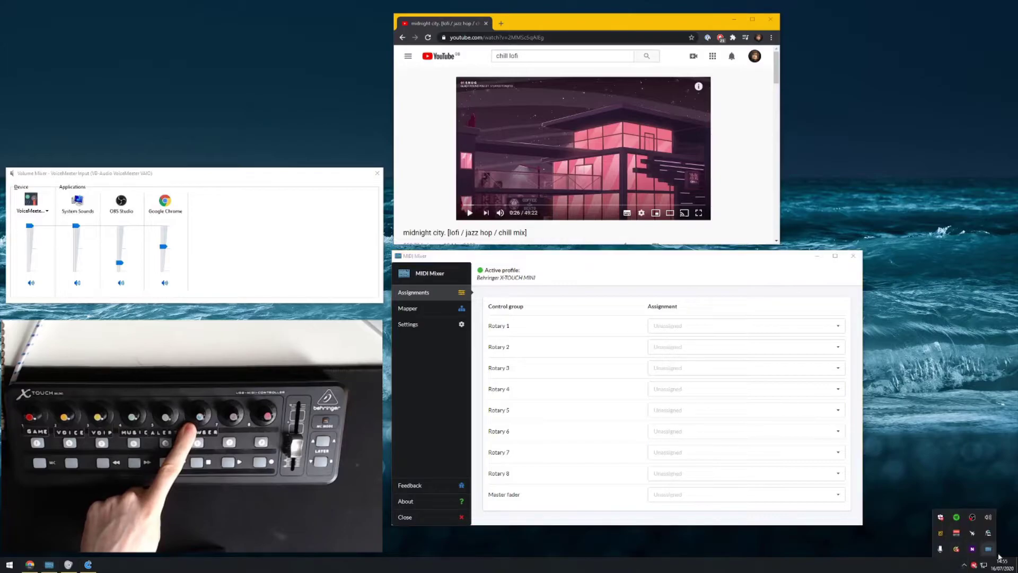
pyautogui.rightClick(987, 548)
pyautogui.moveTo(951, 455)
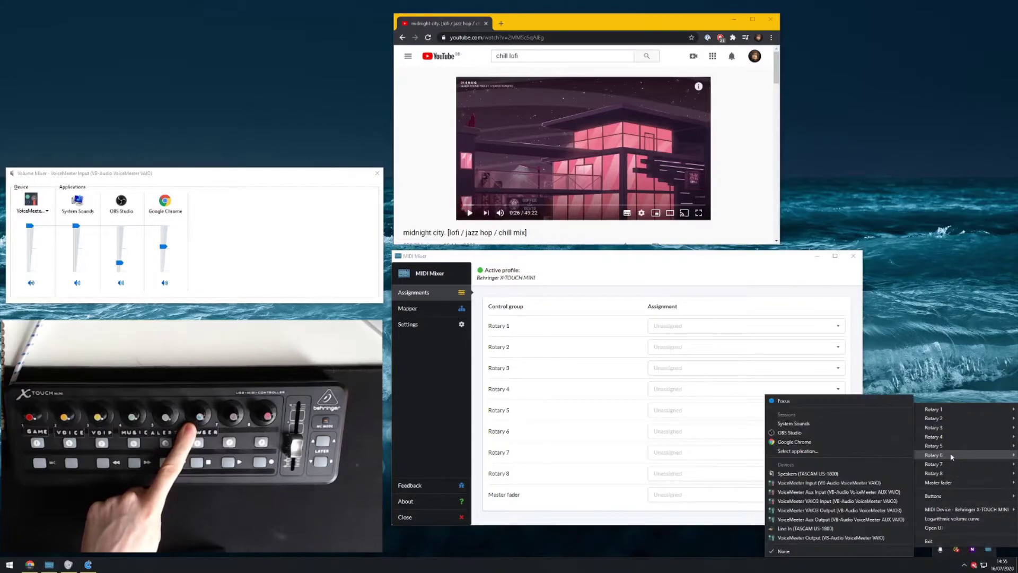
pyautogui.click(815, 484)
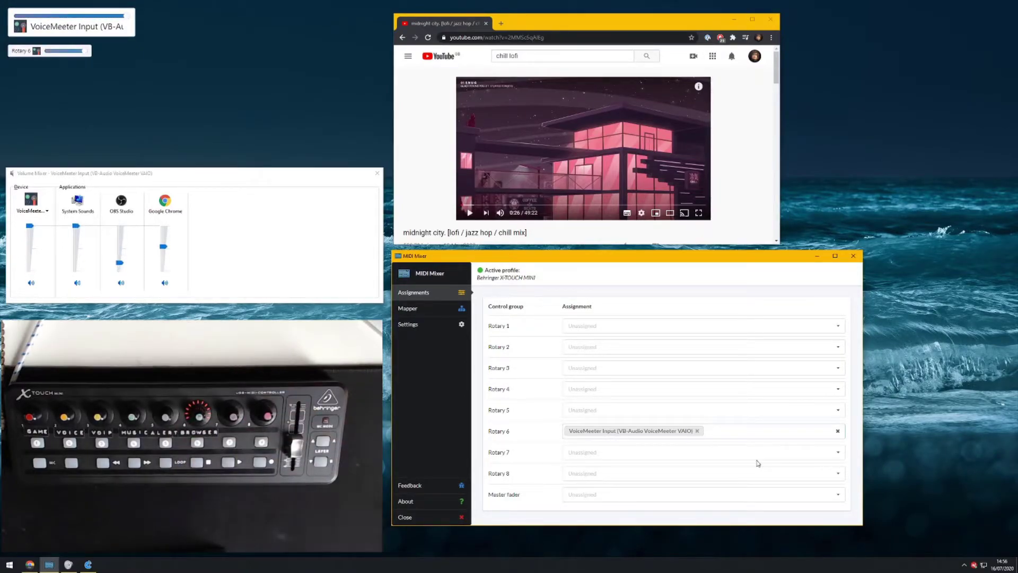
# Step: Change the Rotary 6 assignment to Line In (TASCAM US-1800) in the MIDI Mixer window
pyautogui.click(738, 432)
pyautogui.scroll(-5, 684, 406)
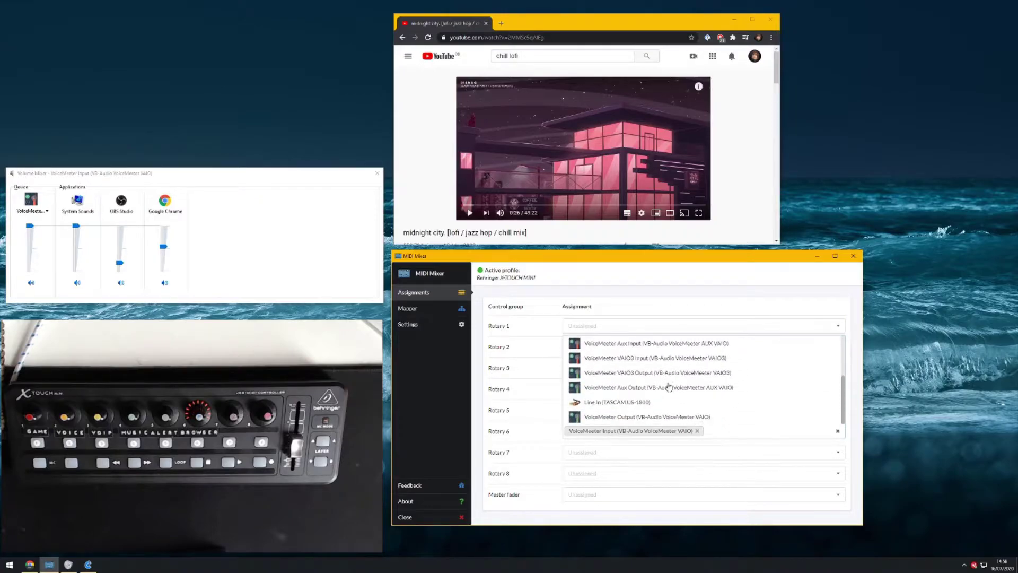
pyautogui.click(592, 403)
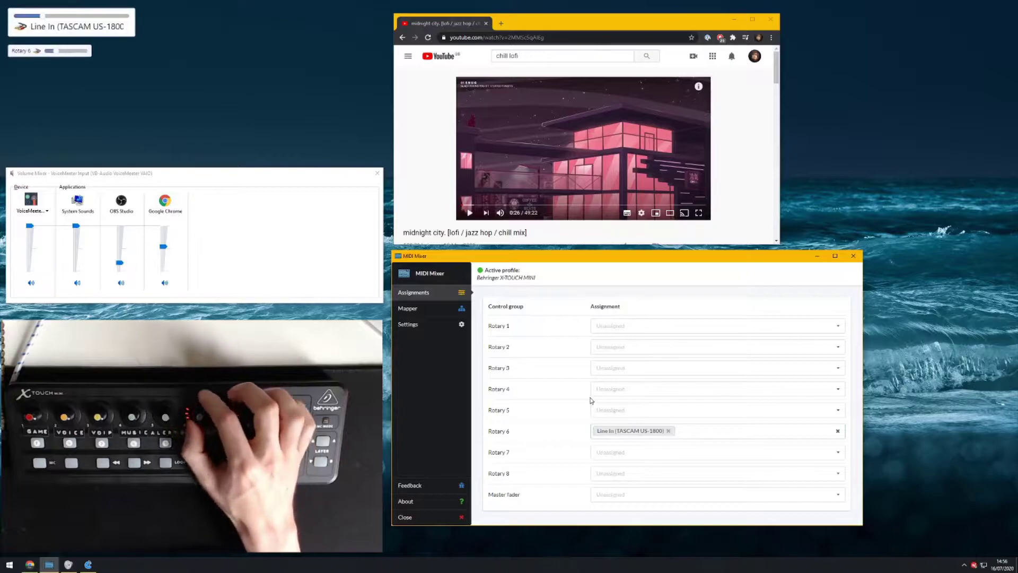
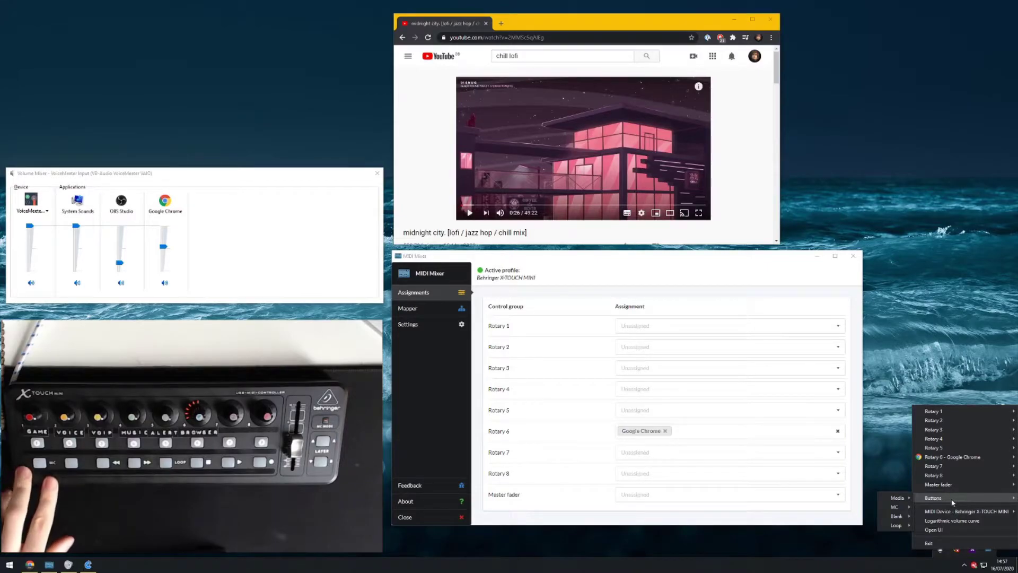
# Step: Assign Run file to the MC button with mac-wallpaper.jpg from the images folder, and close the wallpaper opened in Photos
pyautogui.moveTo(905, 498)
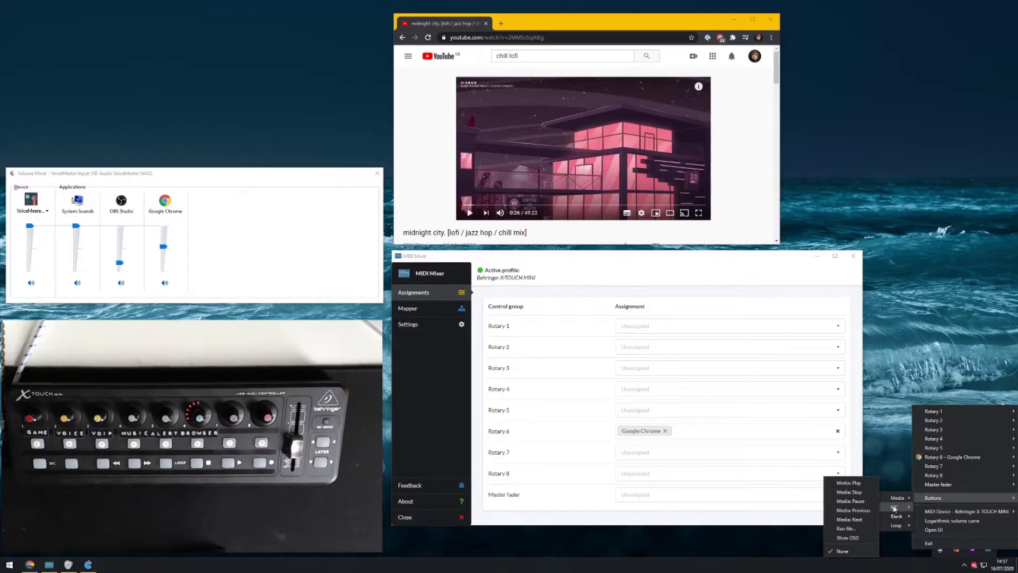
pyautogui.click(851, 529)
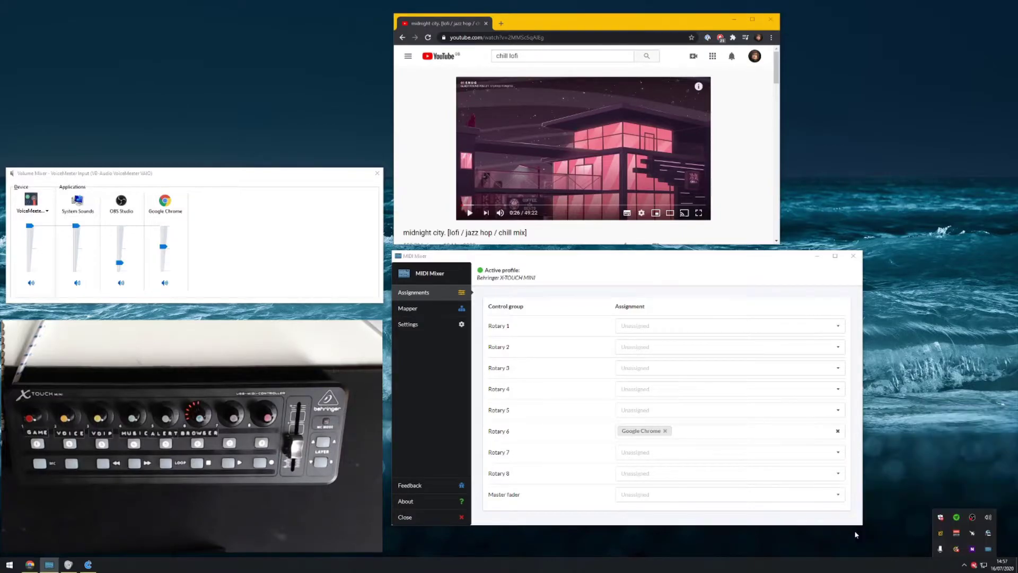
pyautogui.moveTo(645, 102); pyautogui.dragTo(425, 68)
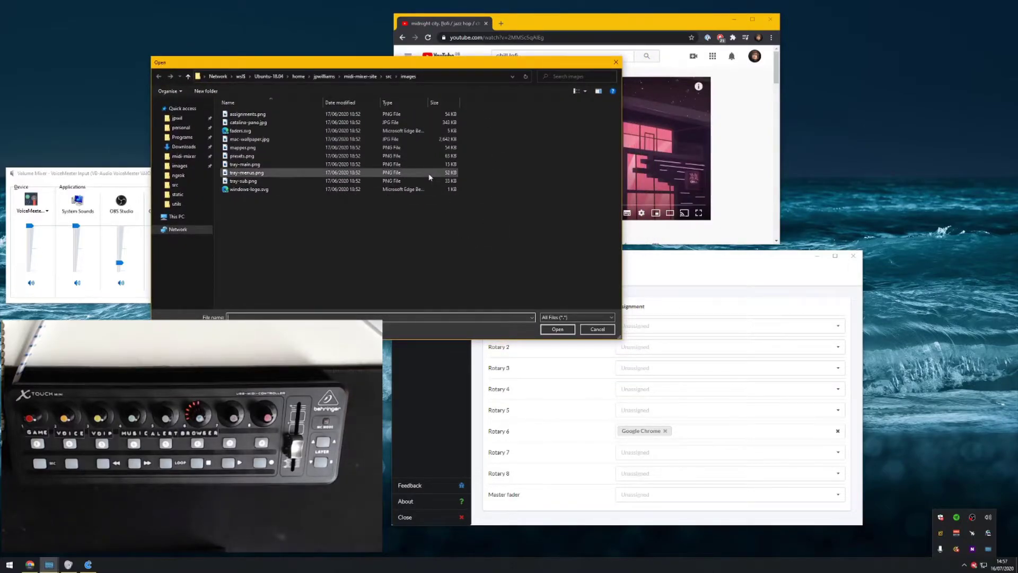
pyautogui.click(243, 140)
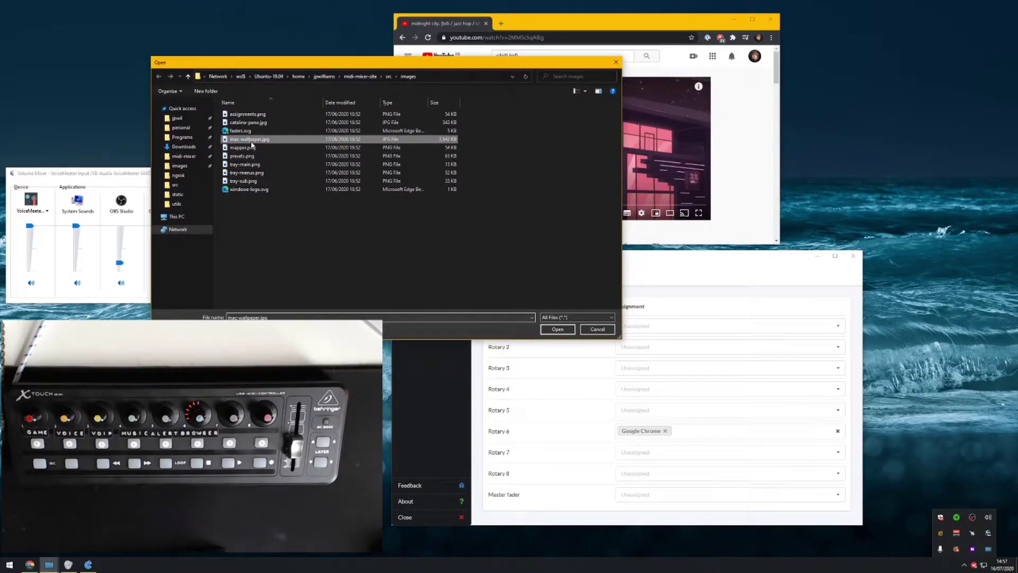
pyautogui.click(557, 329)
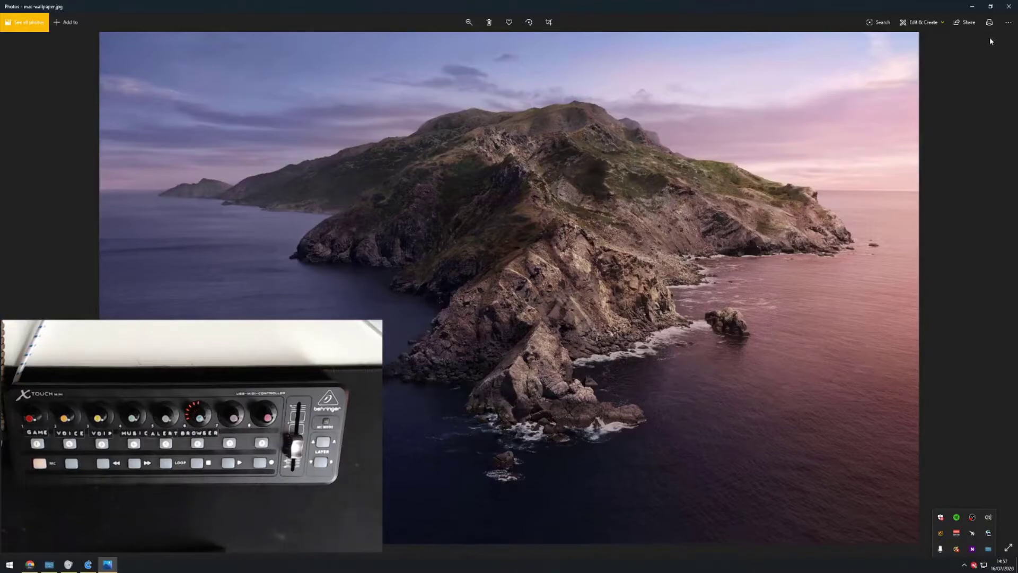
pyautogui.click(1008, 7)
# Step: Change the MC button's Run file action to the Spotify shortcut in the Start Menu Programs folder, using MIDI Mixer in the system tray
pyautogui.rightClick(988, 549)
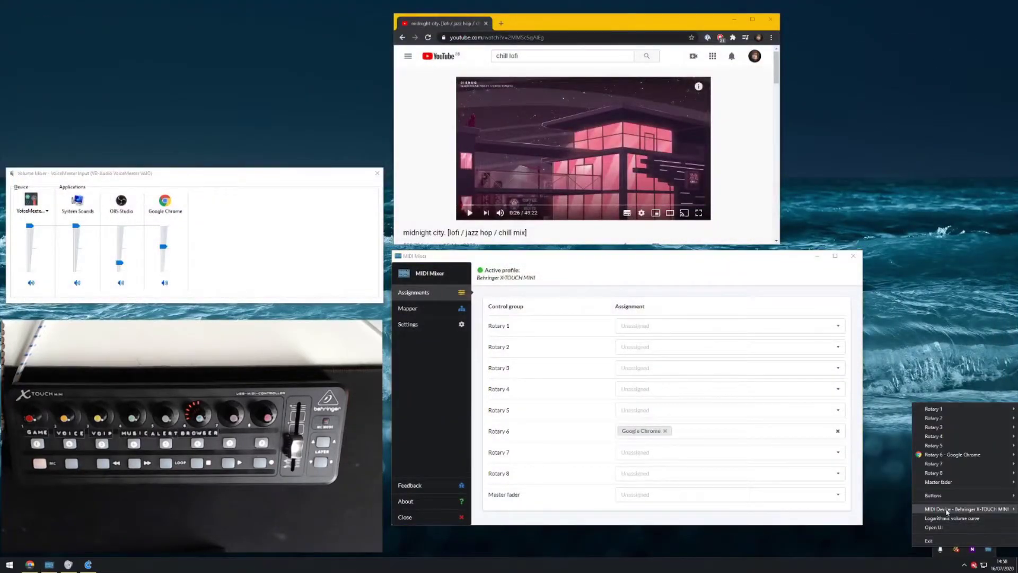
pyautogui.moveTo(941, 499)
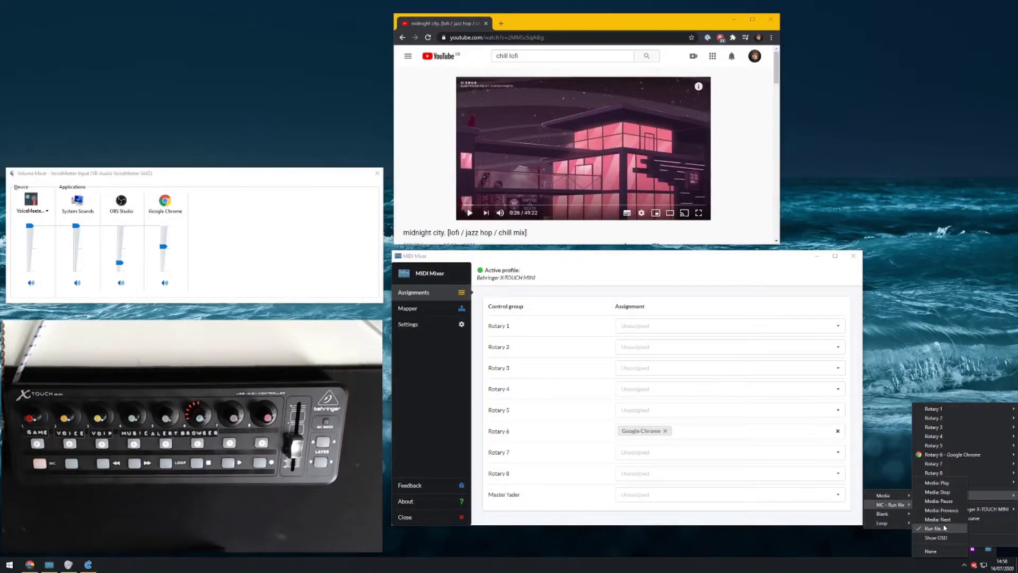
pyautogui.click(945, 528)
pyautogui.click(182, 139)
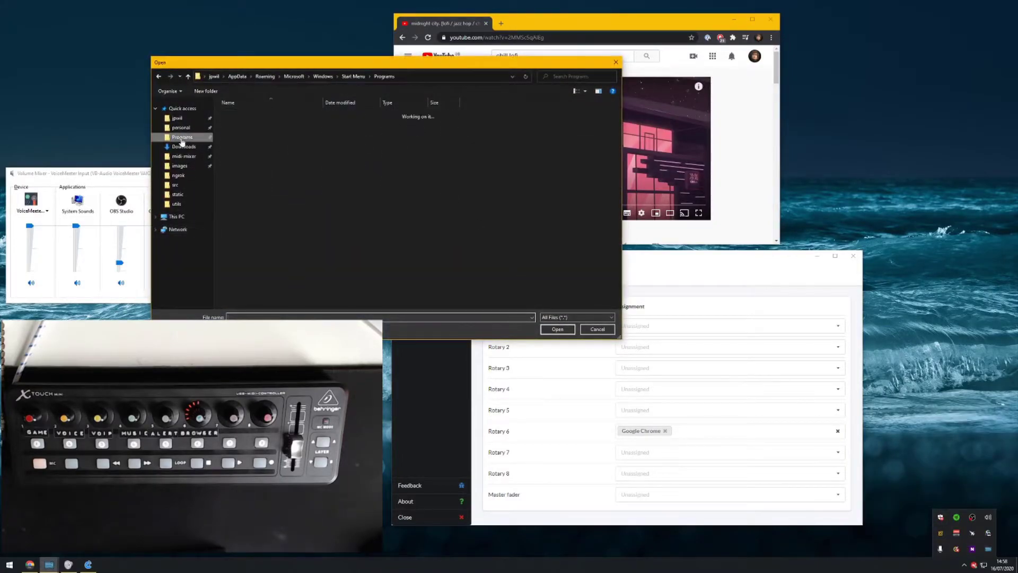
pyautogui.scroll(-10, 324, 131)
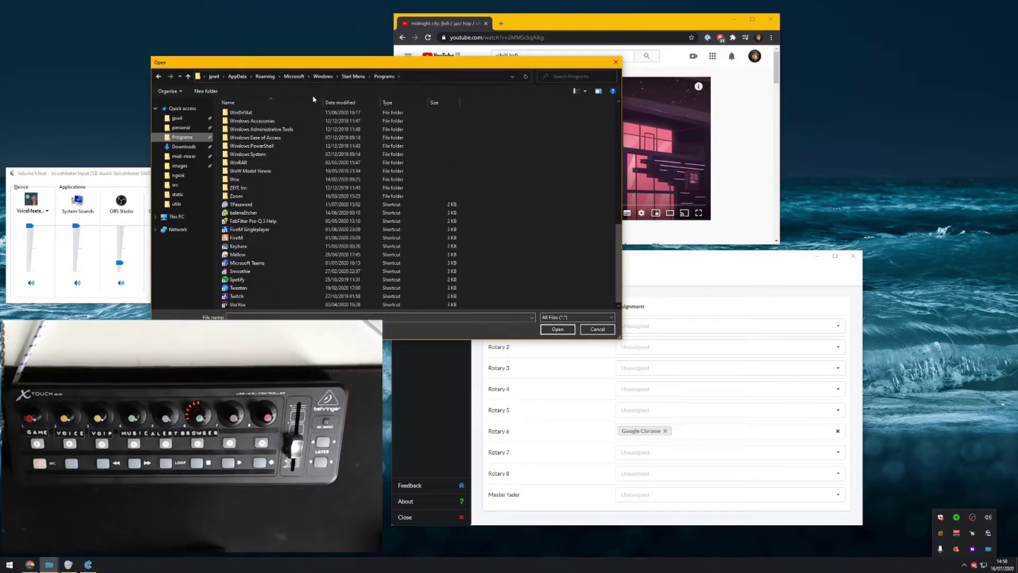
pyautogui.scroll(3, 286, 159)
pyautogui.scroll(-3, 271, 137)
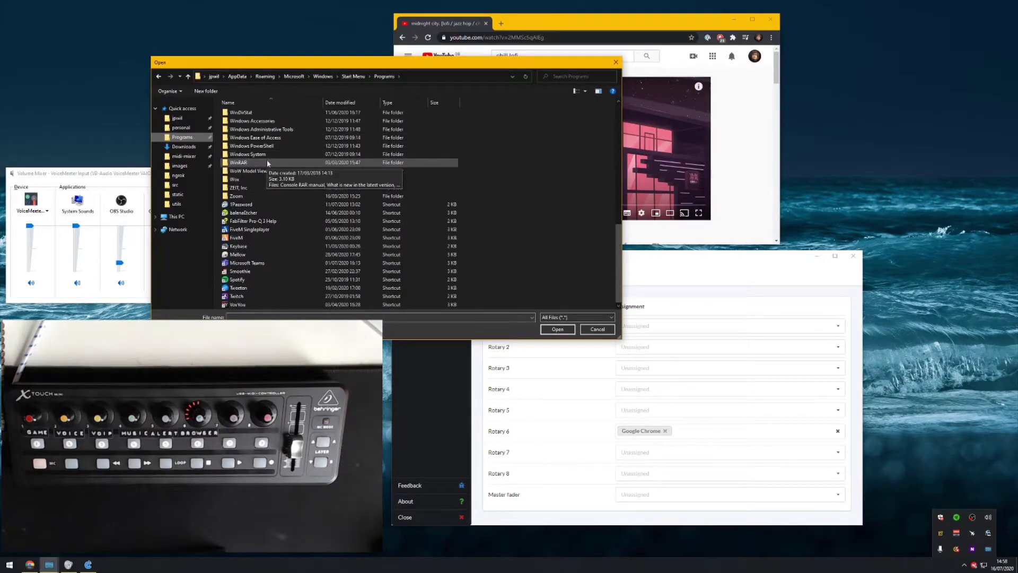
pyautogui.click(243, 280)
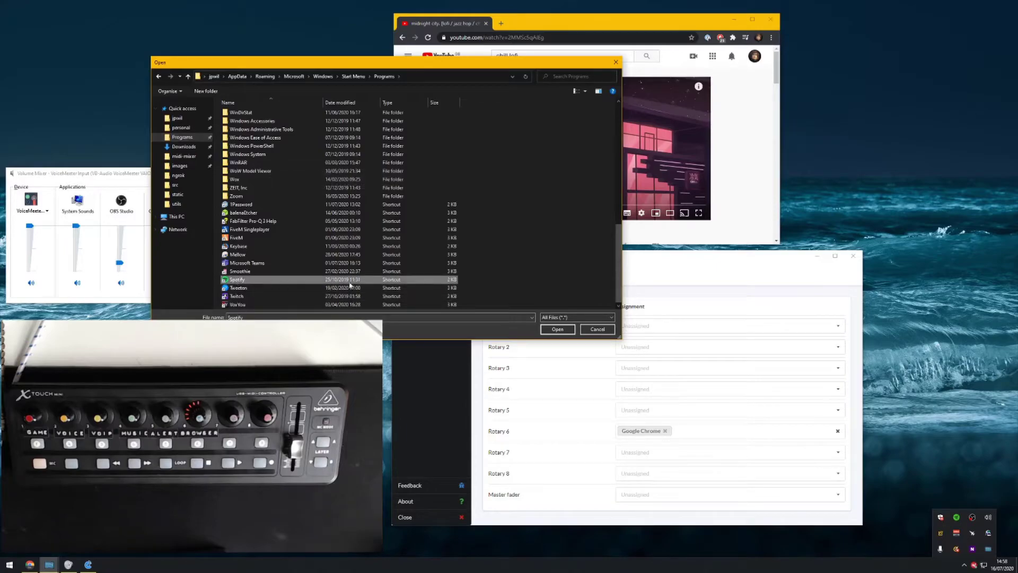
pyautogui.click(555, 330)
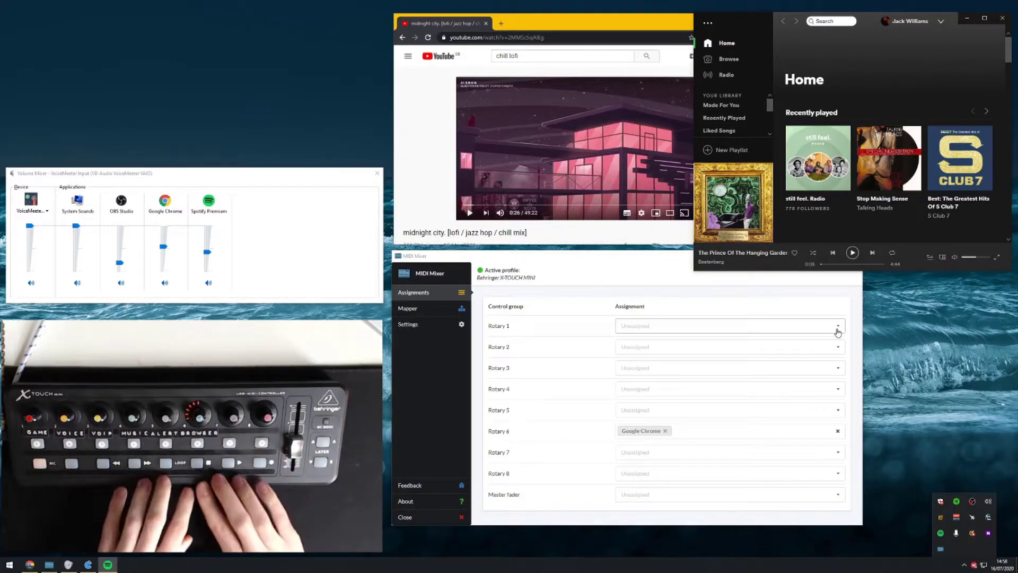
# Step: Assign Media: Play to the Play button of the Media group from MIDI Mixer in the system tray
pyautogui.rightClick(941, 552)
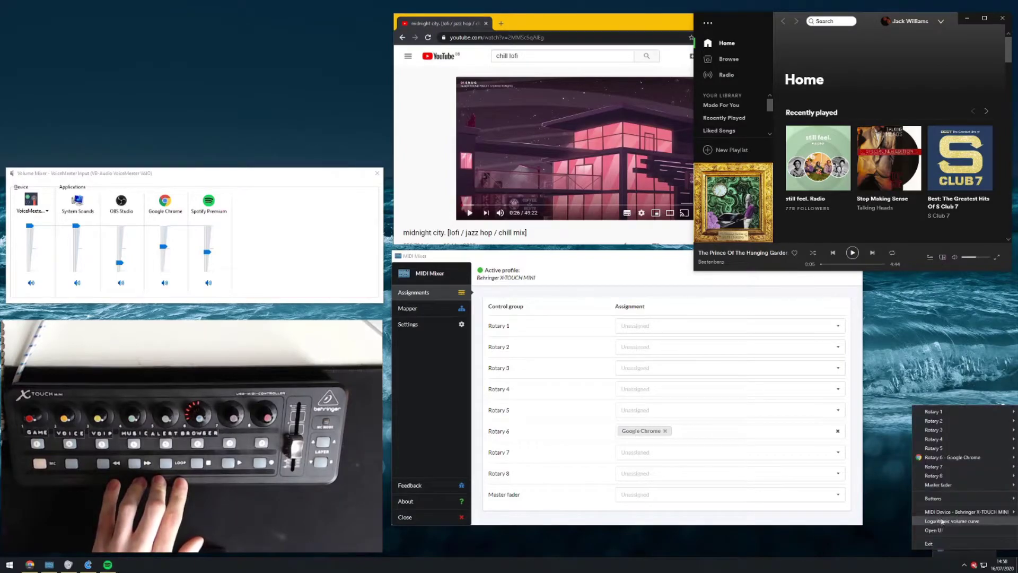
pyautogui.moveTo(944, 501)
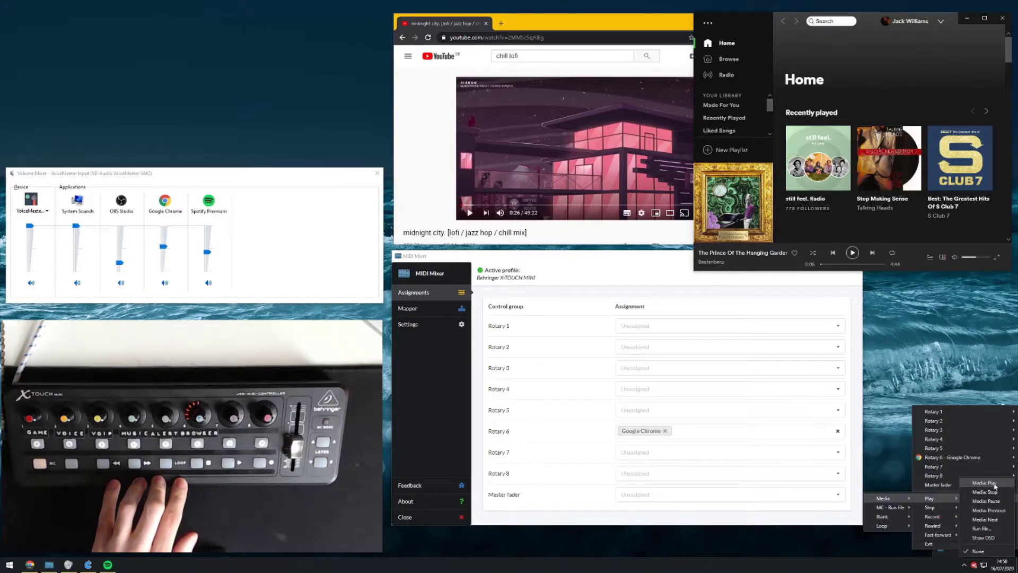
pyautogui.click(995, 483)
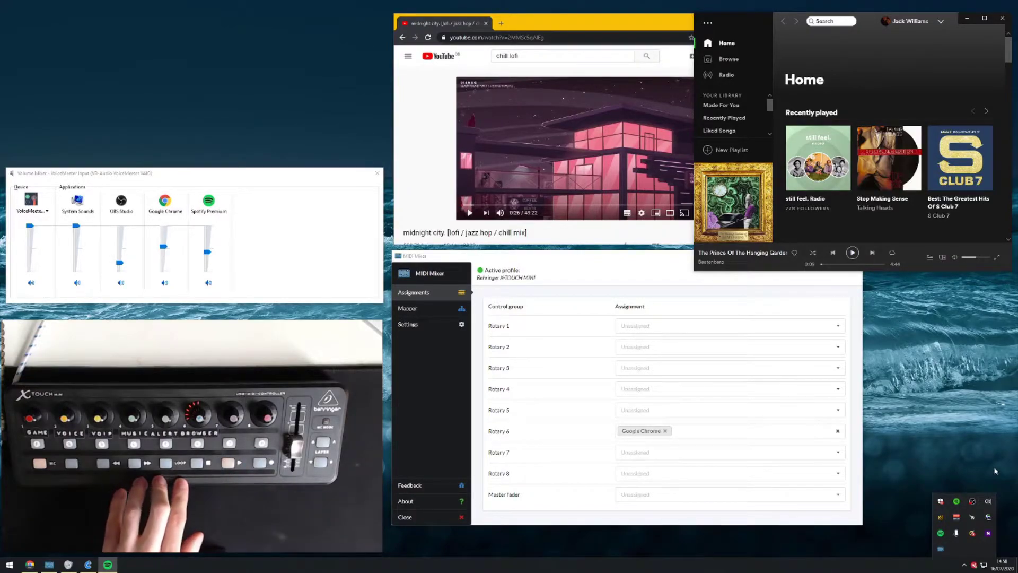
# Step: Assign Media: Previous to the Rewind button of the Media group from MIDI Mixer in the system tray
pyautogui.rightClick(940, 548)
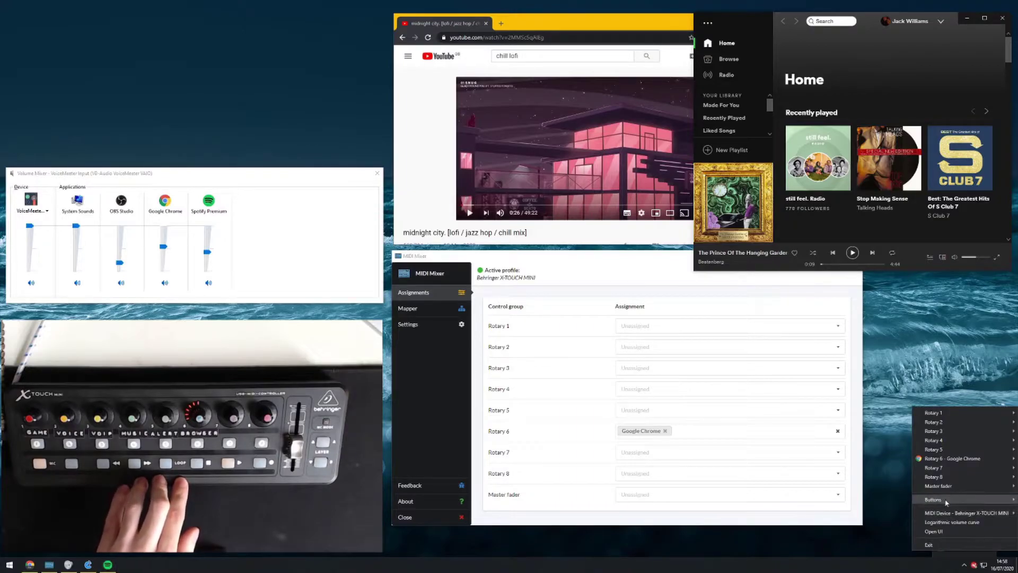
pyautogui.moveTo(946, 502)
pyautogui.moveTo(941, 528)
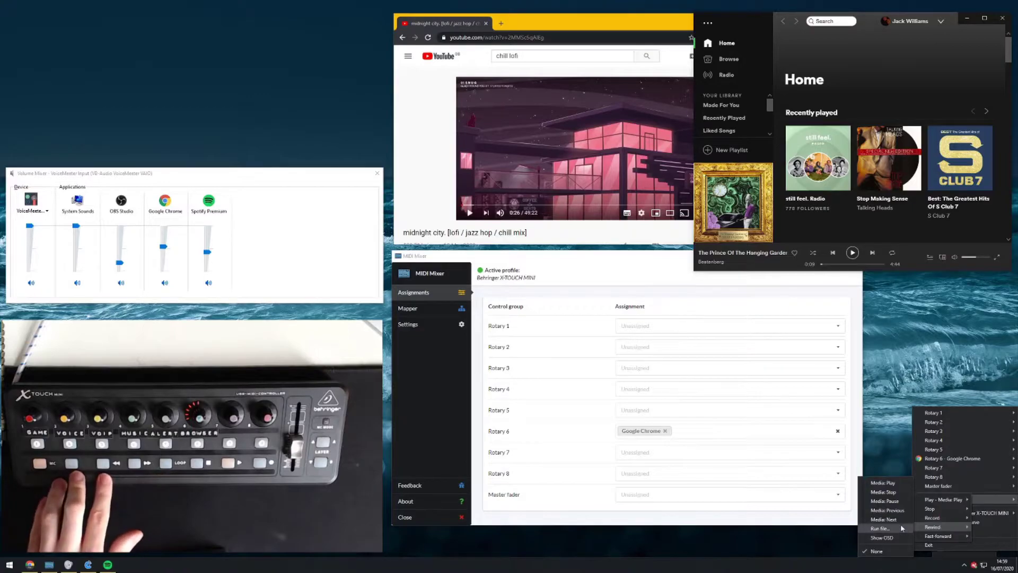
pyautogui.click(900, 511)
# Step: Assign Media: Next to the Fast forward button of the Media group from MIDI Mixer in the system tray
pyautogui.rightClick(940, 549)
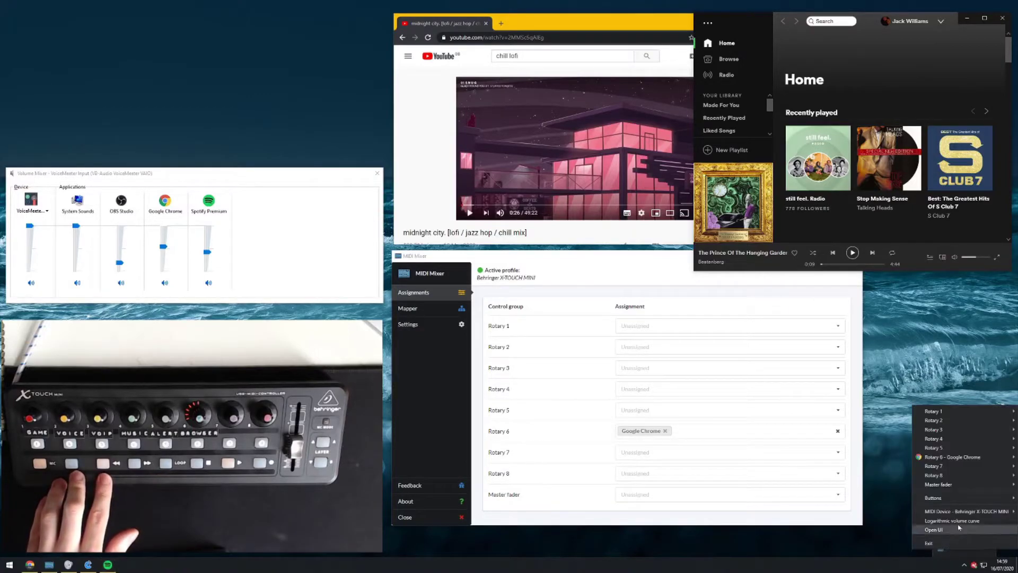
pyautogui.moveTo(934, 498)
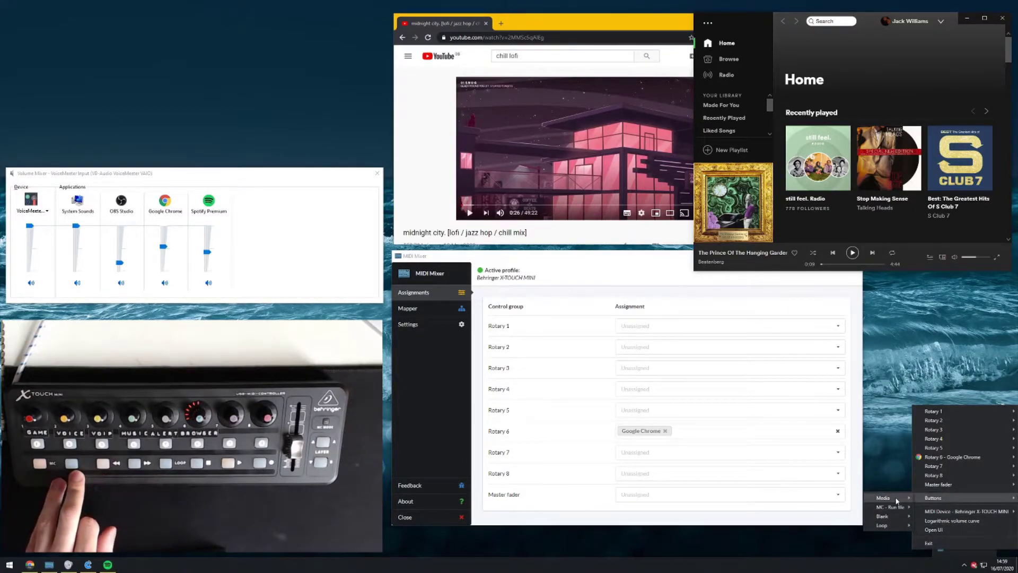
pyautogui.moveTo(884, 498)
pyautogui.moveTo(932, 536)
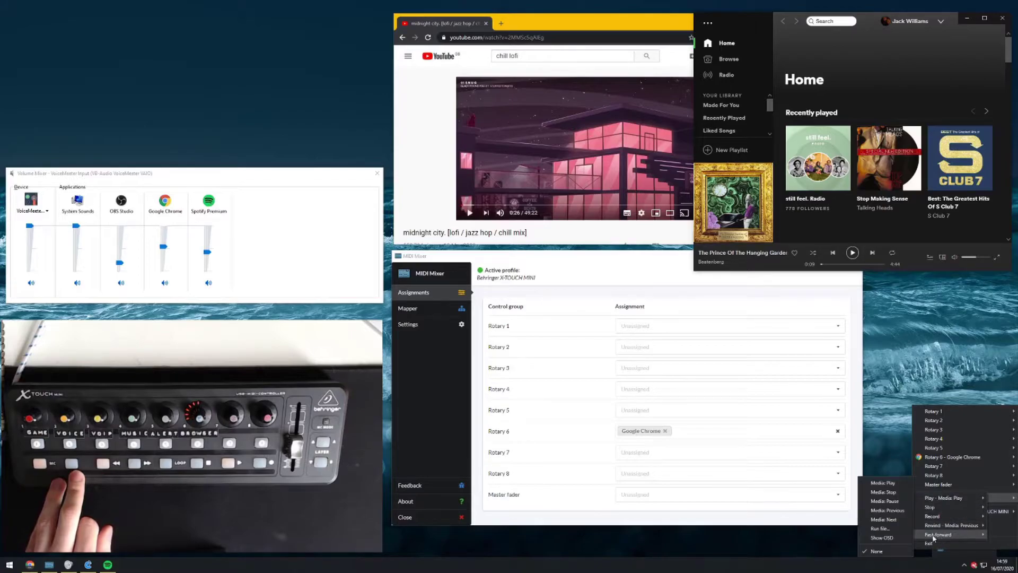
pyautogui.click(889, 520)
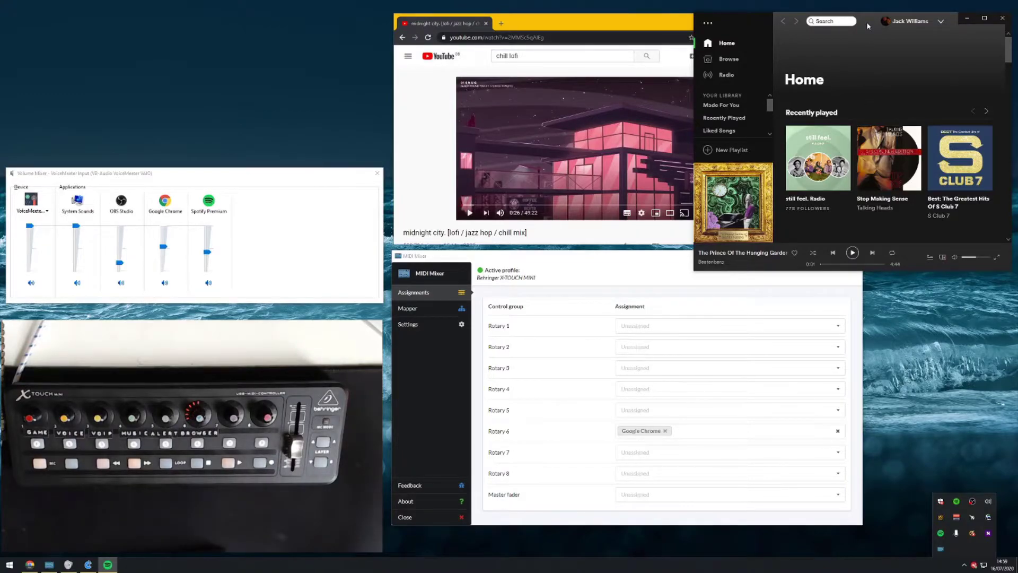
# Step: Shift the Spotify window slightly and assign Spotify to Rotary 4 from MIDI Mixer in the system tray
pyautogui.moveTo(866, 21); pyautogui.dragTo(865, 17)
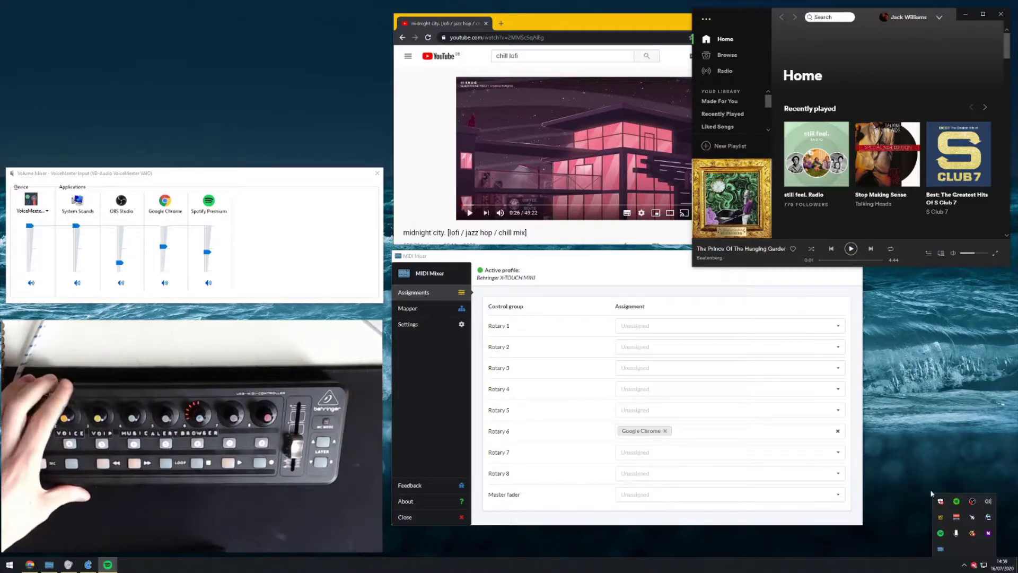
pyautogui.rightClick(940, 549)
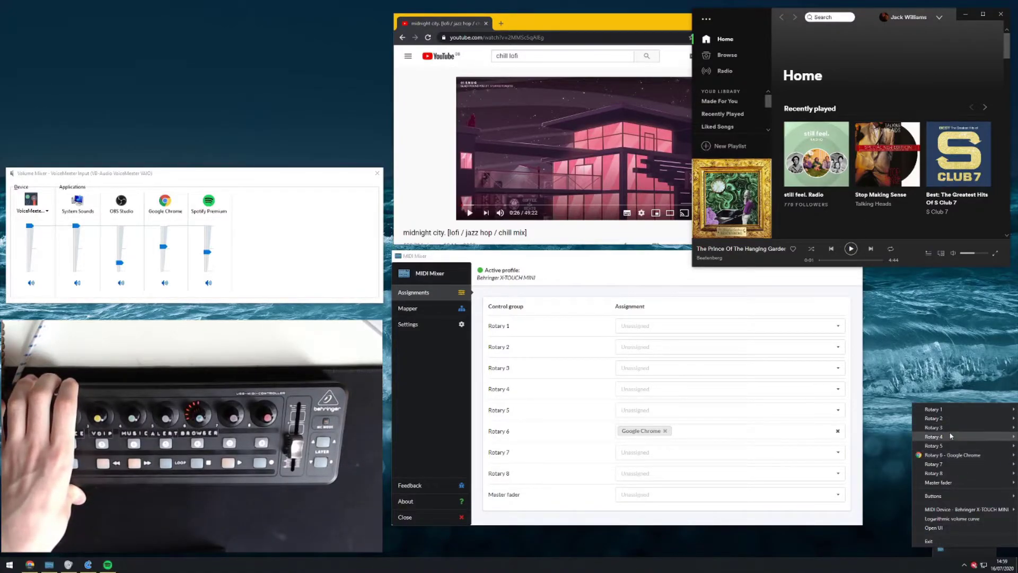
pyautogui.moveTo(933, 437)
pyautogui.click(658, 340)
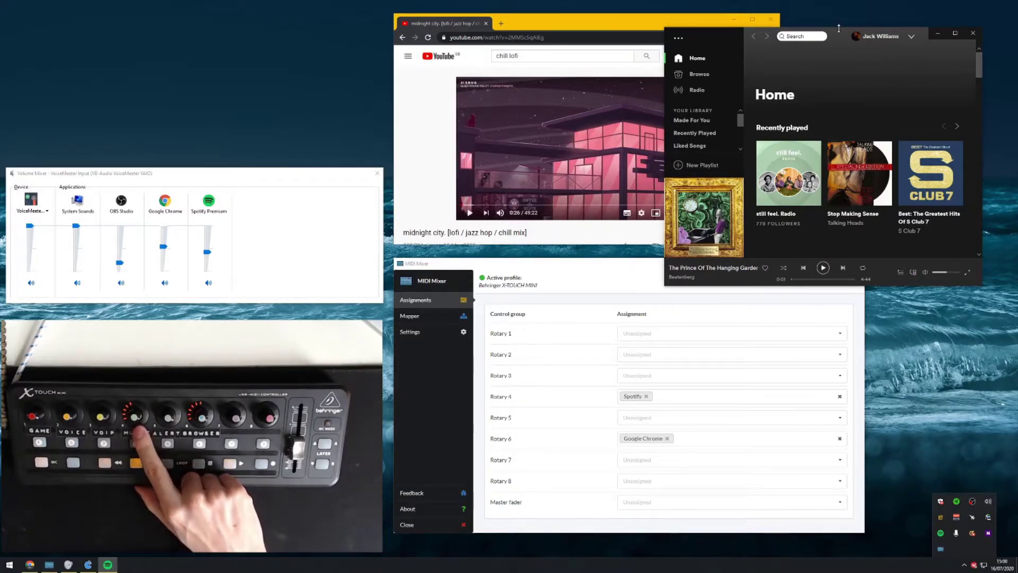
# Step: Play and pause the YouTube video in Chrome, and pause the song in Spotify
pyautogui.click(634, 269)
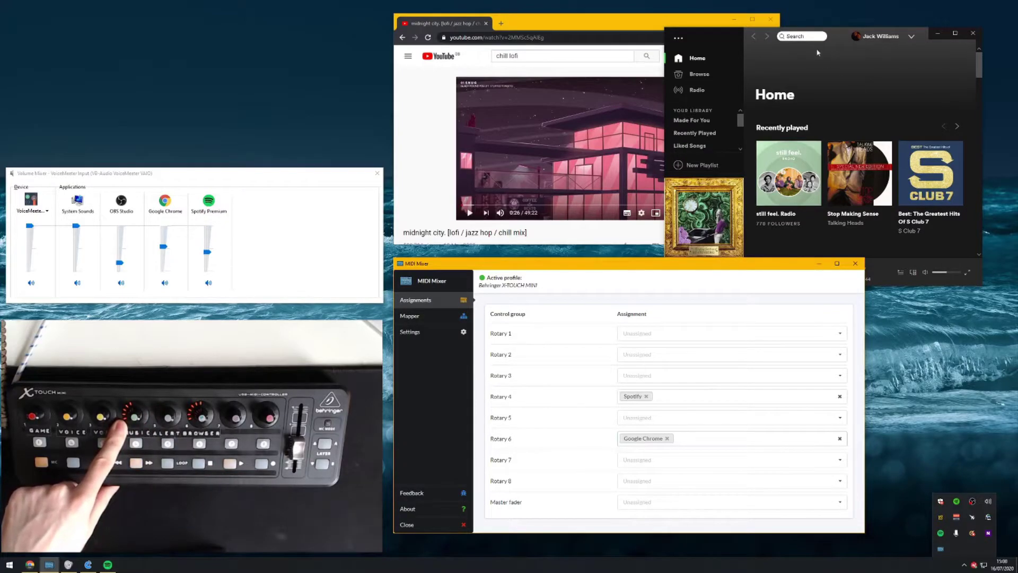
pyautogui.click(833, 50)
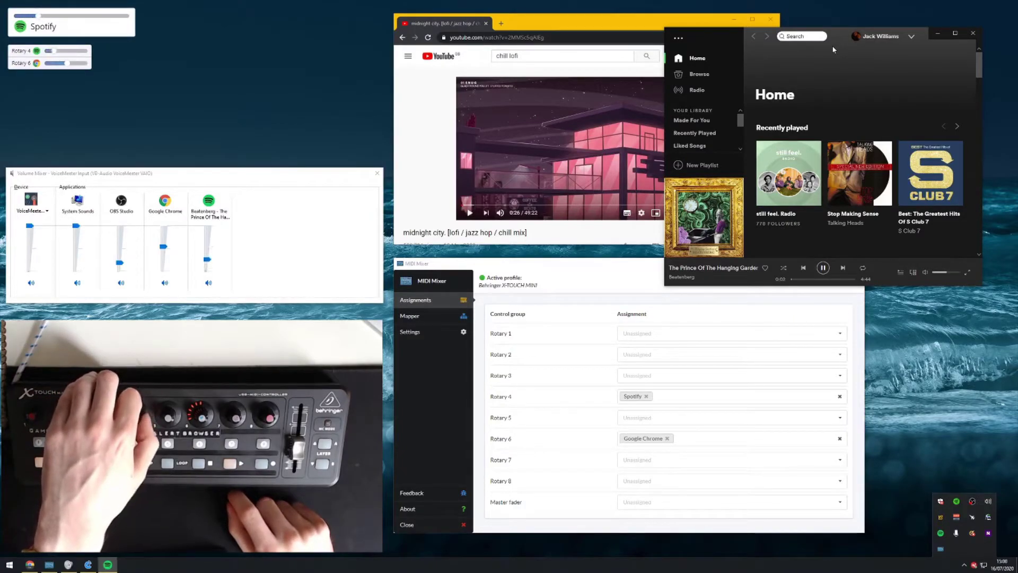
pyautogui.click(574, 169)
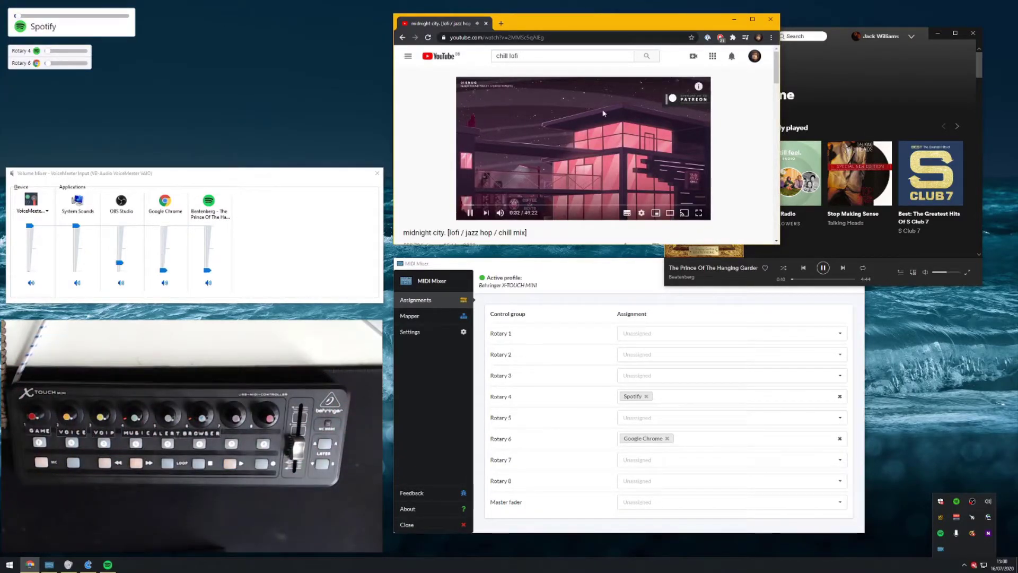
pyautogui.click(593, 125)
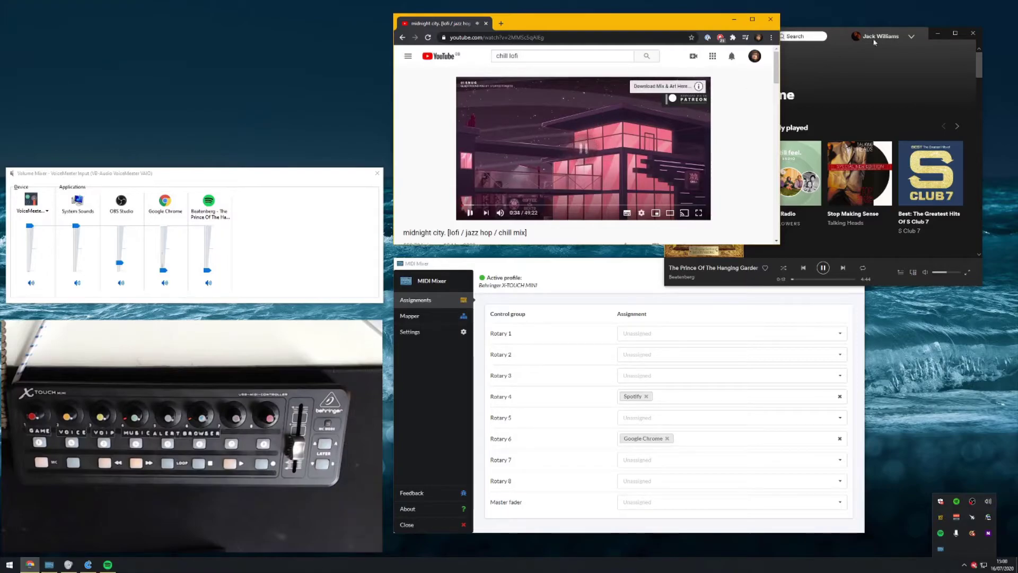
pyautogui.click(822, 267)
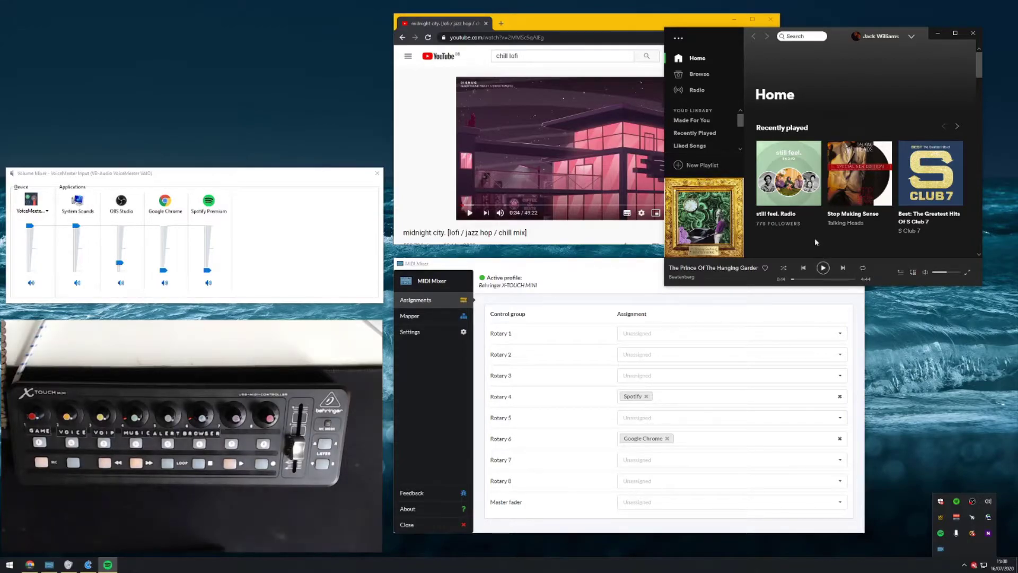
# Step: Assign Focus to the Master fader in the MIDI Mixer window, and bring the Spotify and Chrome windows into focus in turn
pyautogui.click(585, 260)
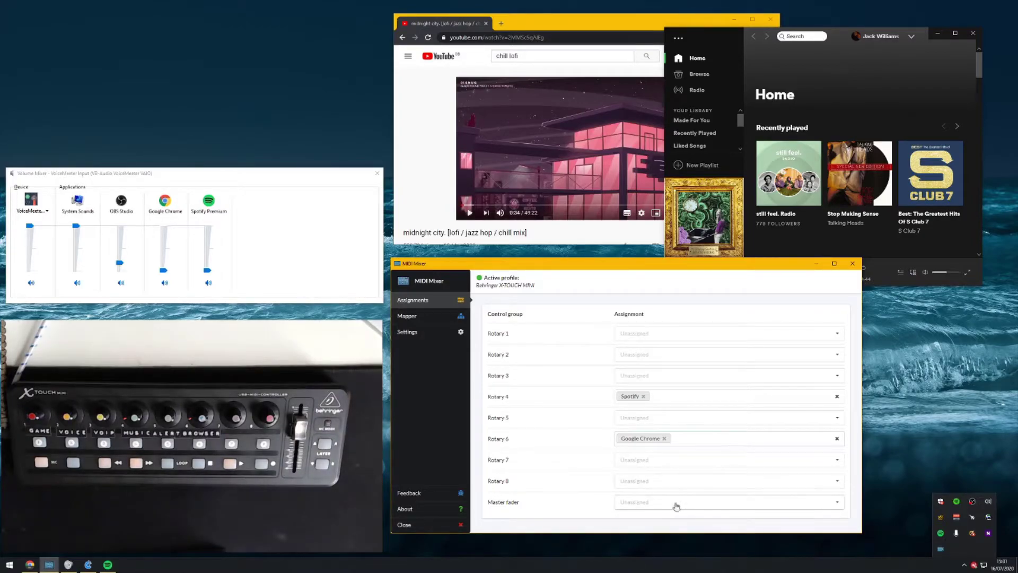
pyautogui.click(640, 504)
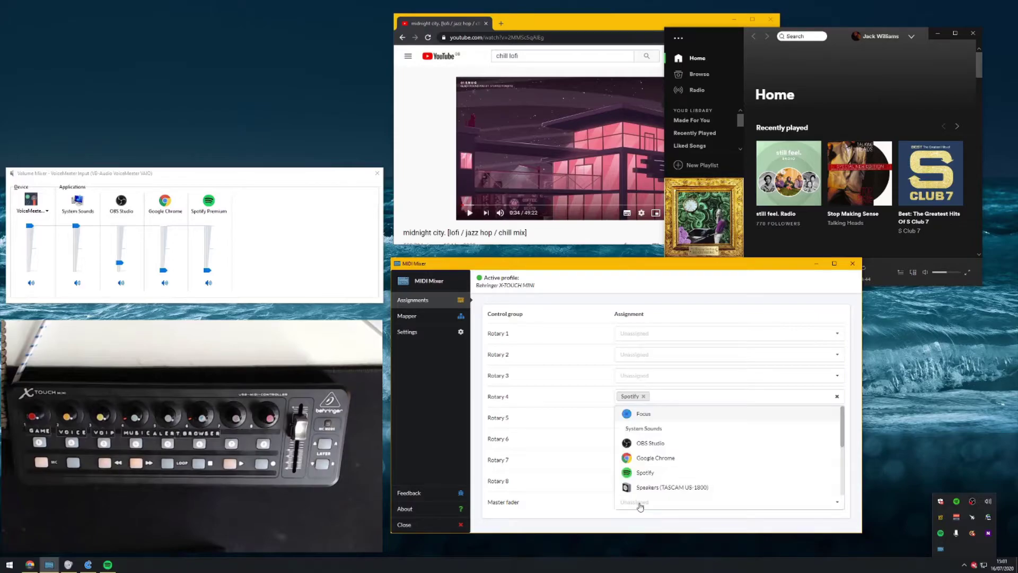
pyautogui.click(648, 417)
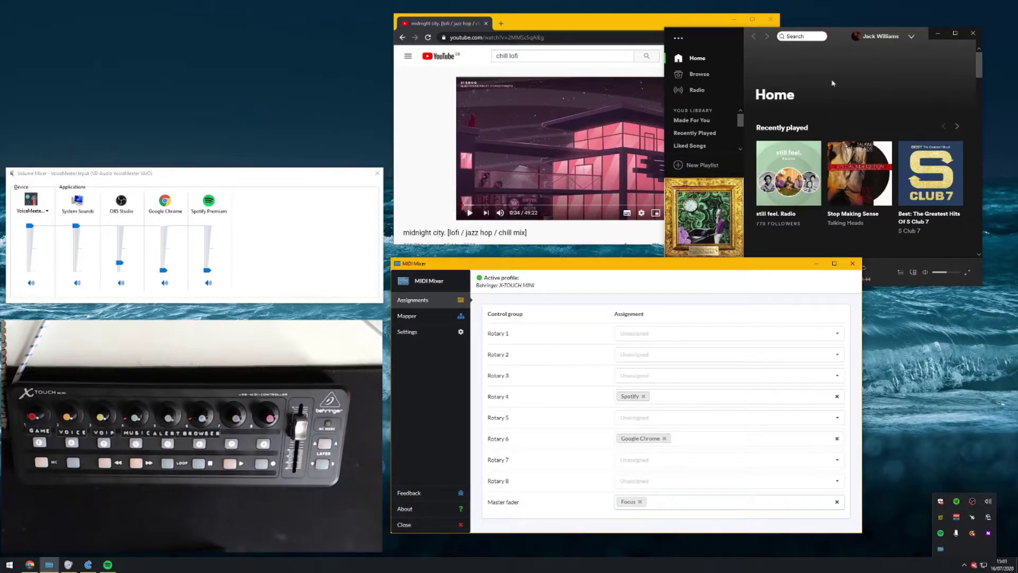
pyautogui.click(839, 39)
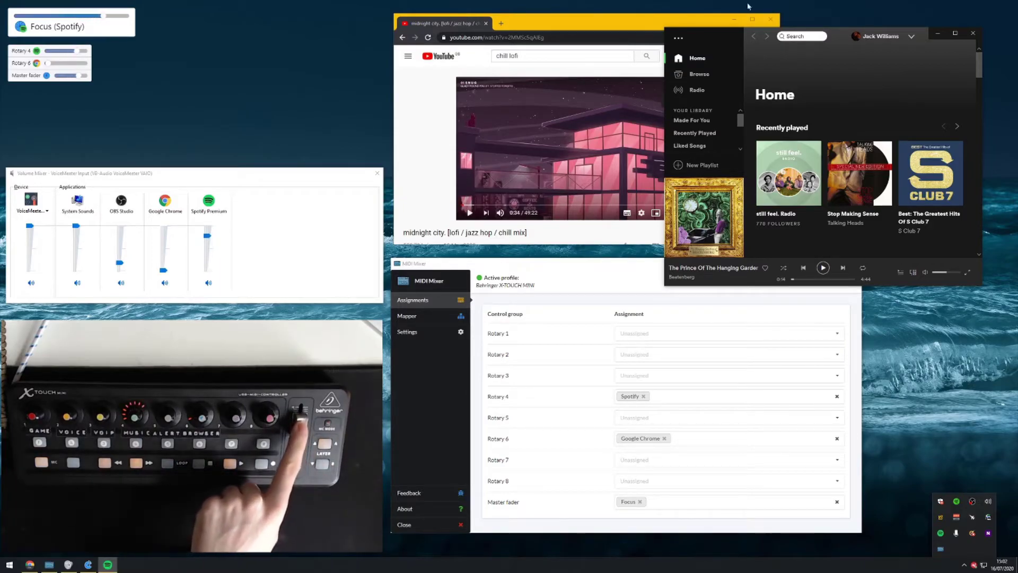
pyautogui.click(591, 23)
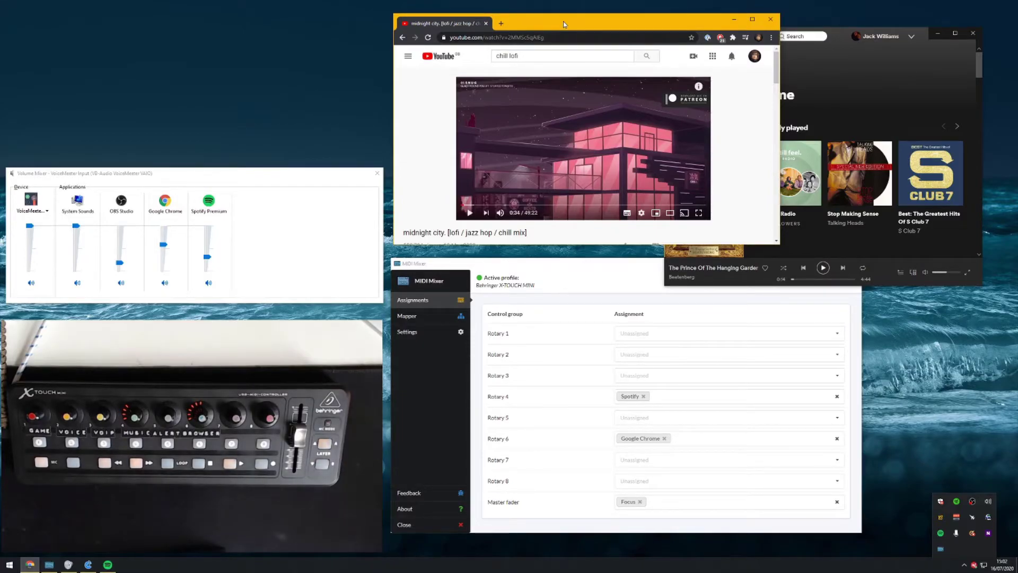
# Step: Open the Settings page of MIDI Mixer and shift its window slightly
pyautogui.click(529, 260)
pyautogui.click(450, 337)
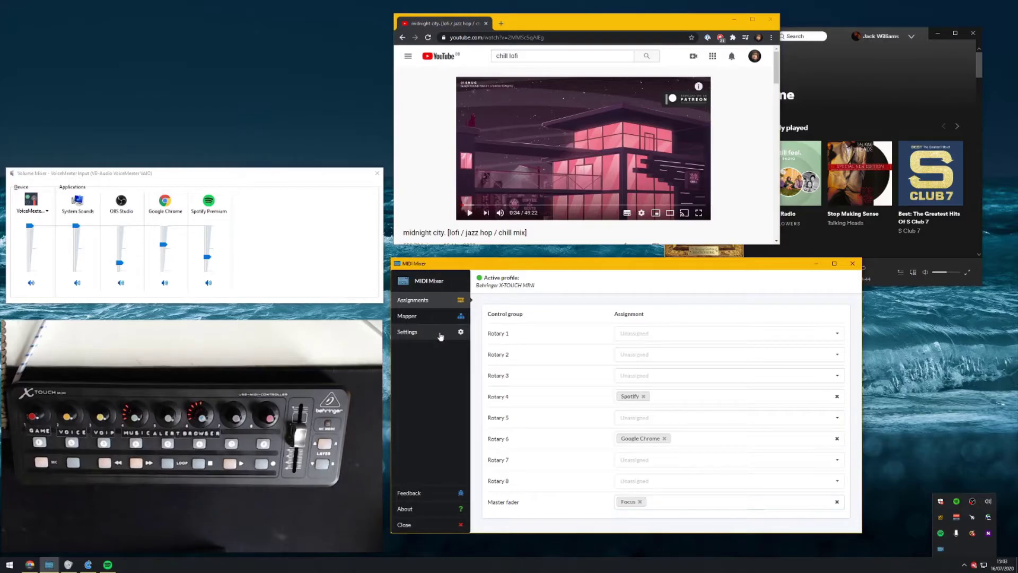
pyautogui.moveTo(524, 268); pyautogui.dragTo(521, 262)
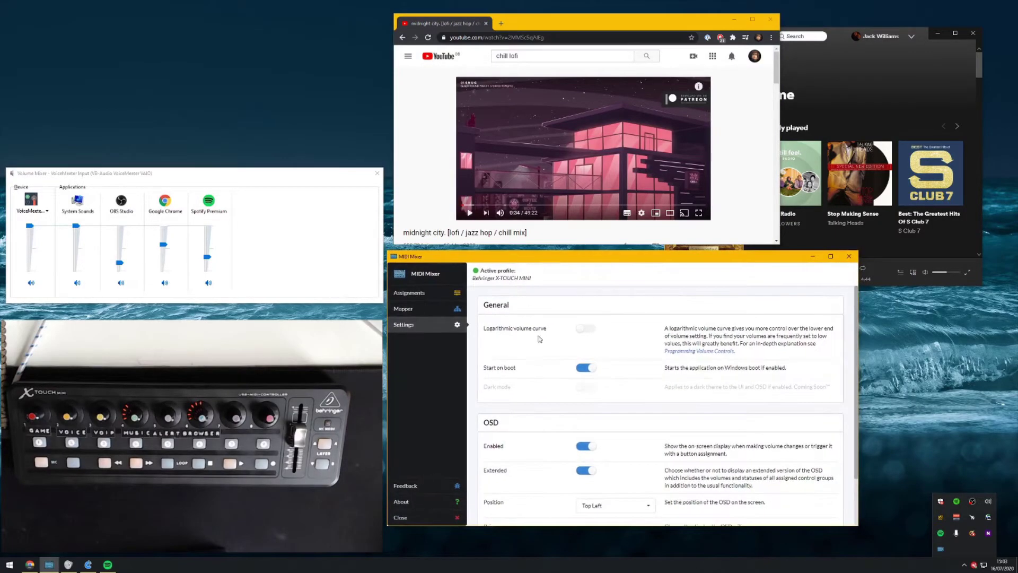
# Step: Turn off the Extended option of the OSD and check the Primary screen choices
pyautogui.scroll(-1, 557, 386)
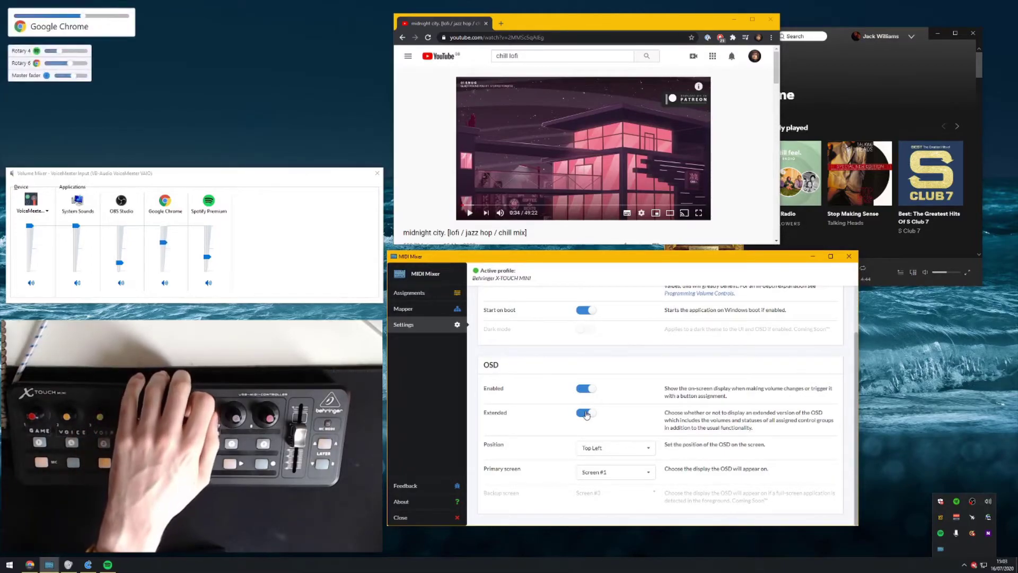
pyautogui.click(586, 414)
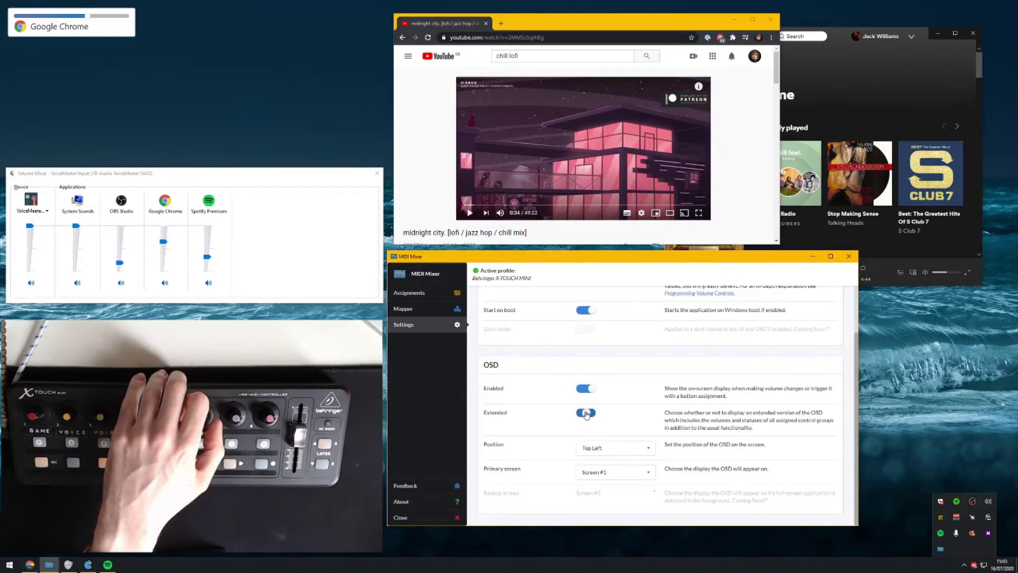
pyautogui.click(587, 415)
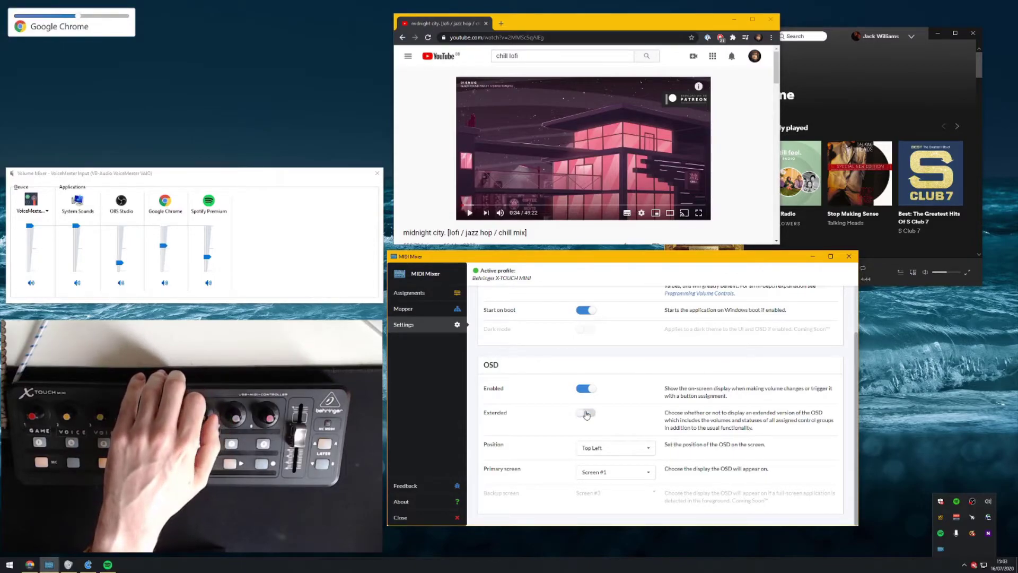
pyautogui.click(619, 475)
pyautogui.click(616, 476)
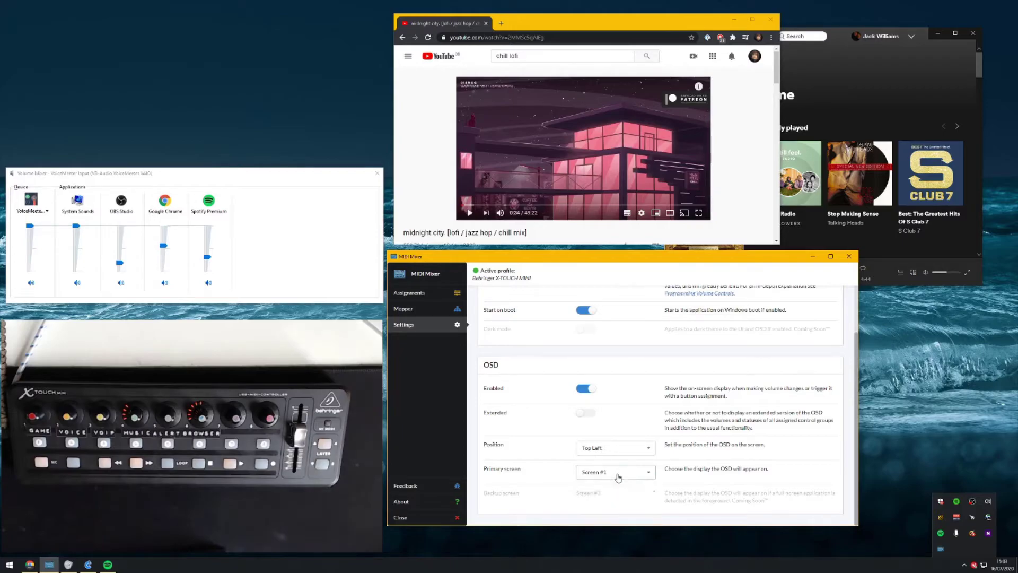
pyautogui.scroll(1, 615, 467)
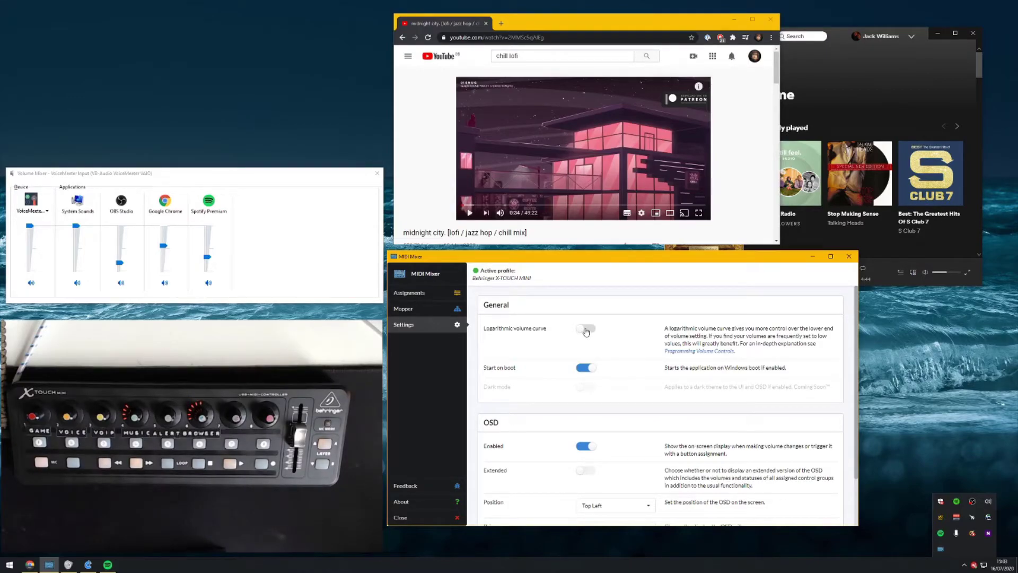
# Step: Start the YouTube video in Chrome, then lower Spotify's volume in the Volume Mixer and raise it to maximum
pyautogui.click(538, 134)
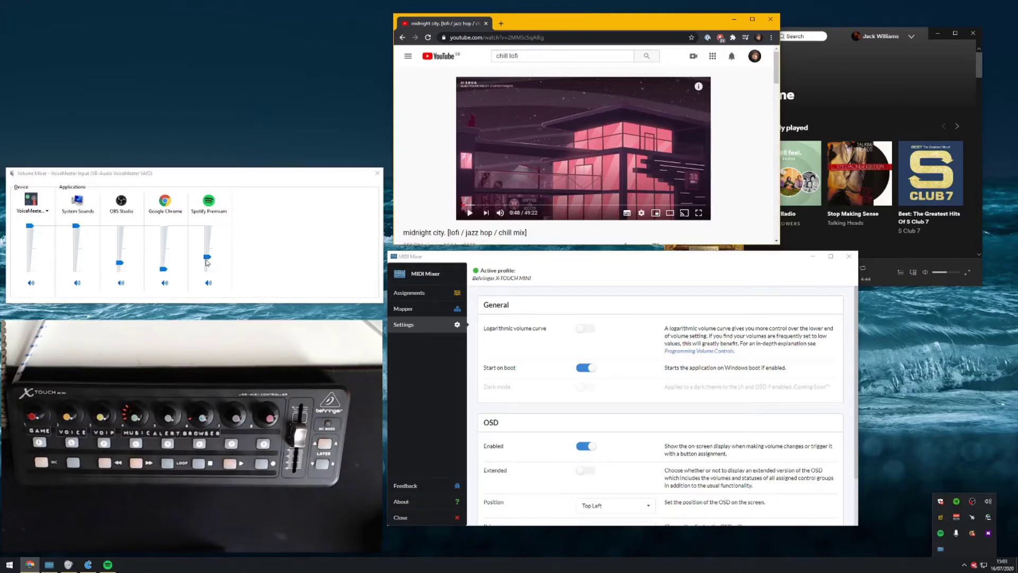
pyautogui.moveTo(210, 261); pyautogui.dragTo(211, 269)
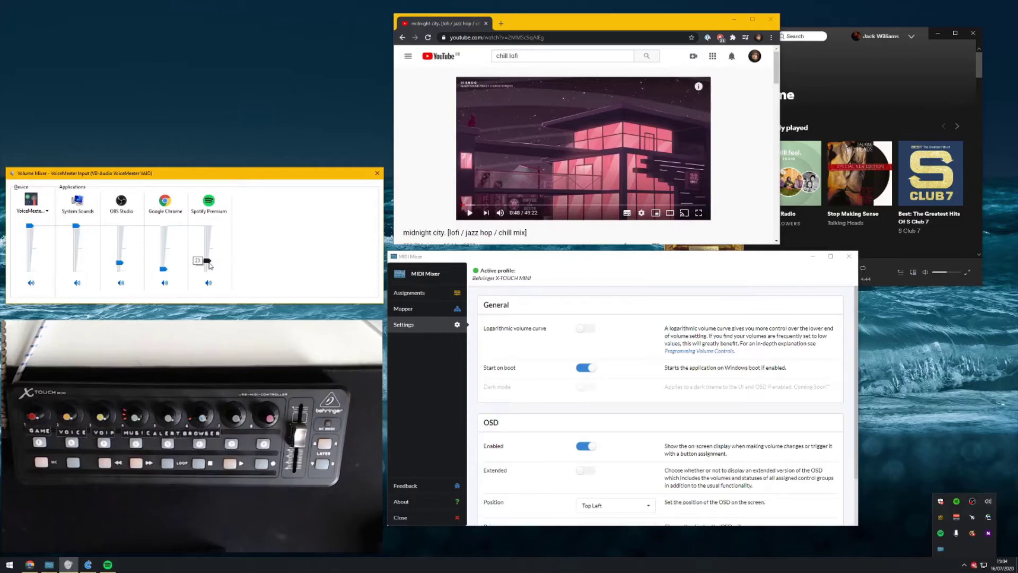
pyautogui.moveTo(210, 265); pyautogui.dragTo(209, 223)
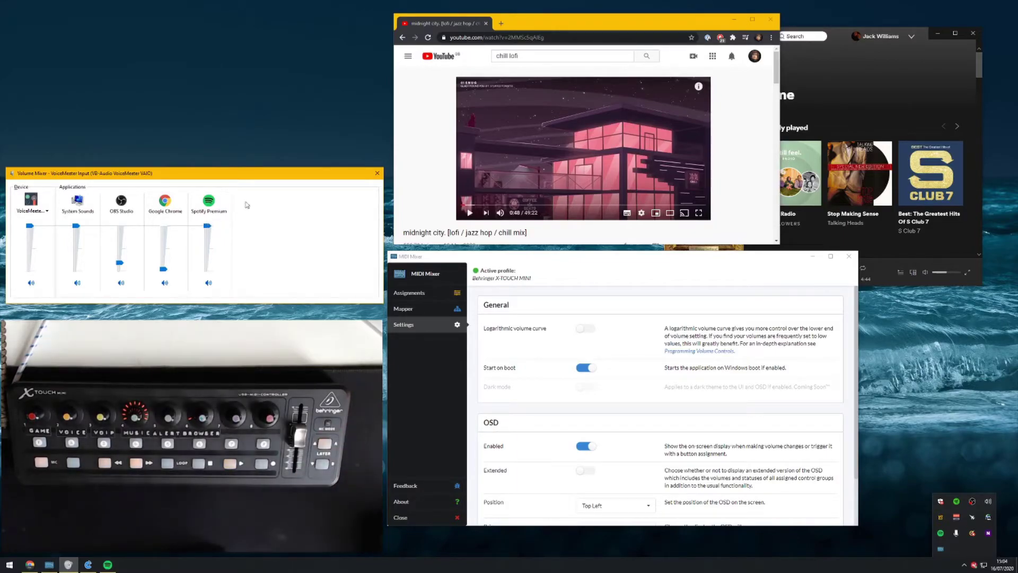
# Step: Lower Spotify's volume in the Volume Mixer to about half
pyautogui.click(585, 264)
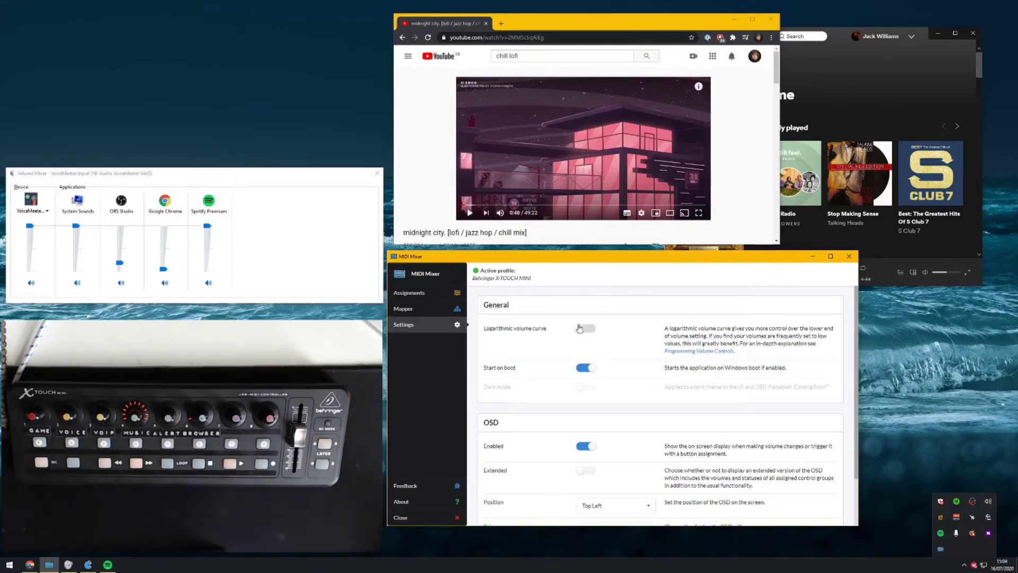
pyautogui.click(136, 205)
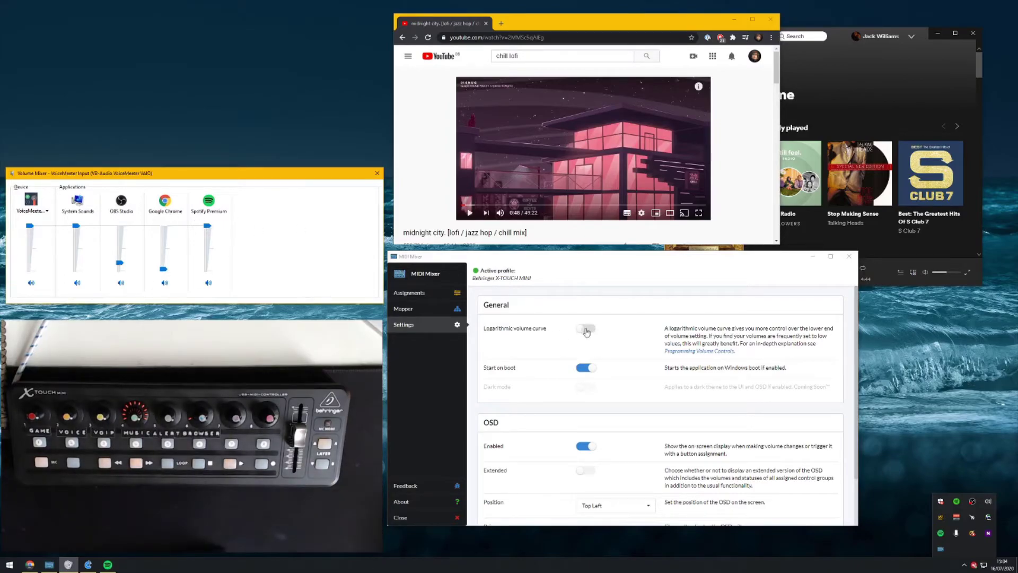
pyautogui.moveTo(209, 228); pyautogui.dragTo(168, 252)
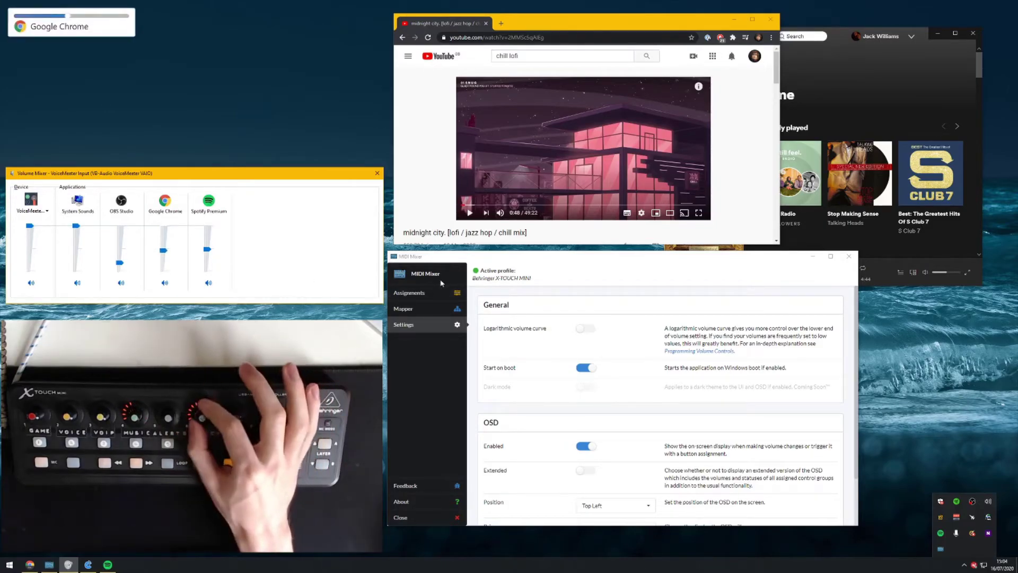
# Step: Switch the Logarithmic volume curve in MIDI Mixer on, off and on again
pyautogui.click(586, 330)
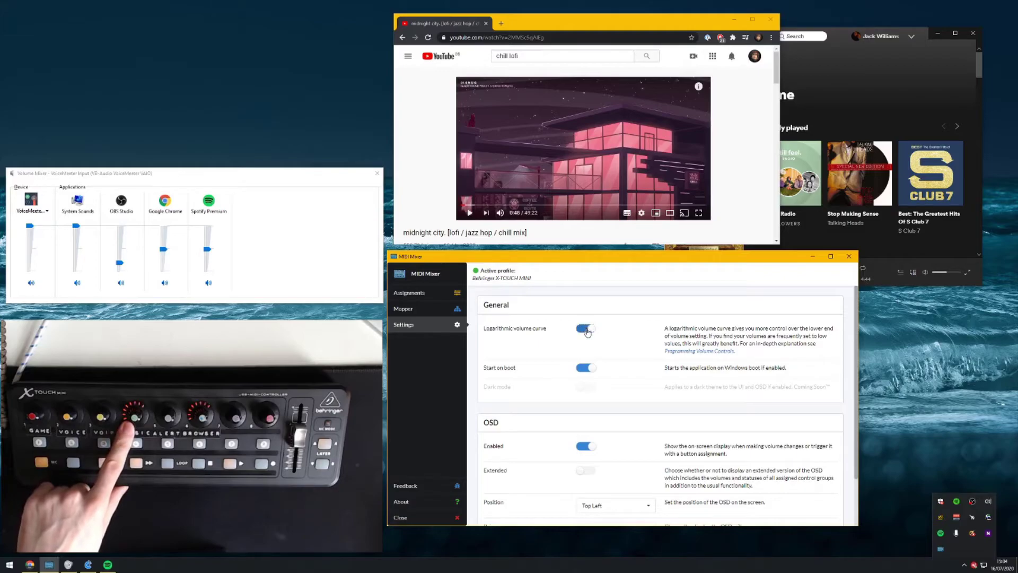
pyautogui.click(587, 329)
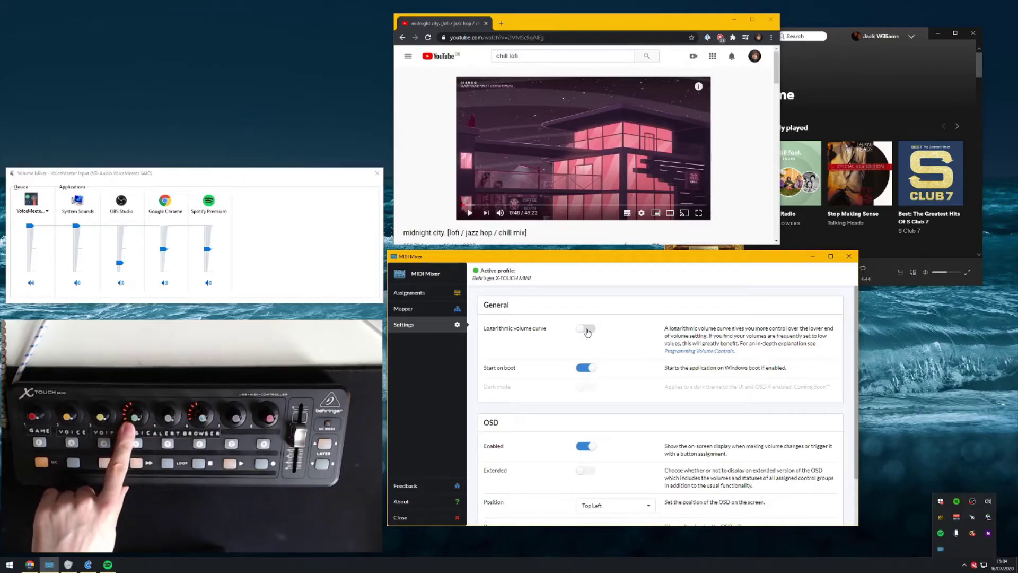
pyautogui.click(587, 330)
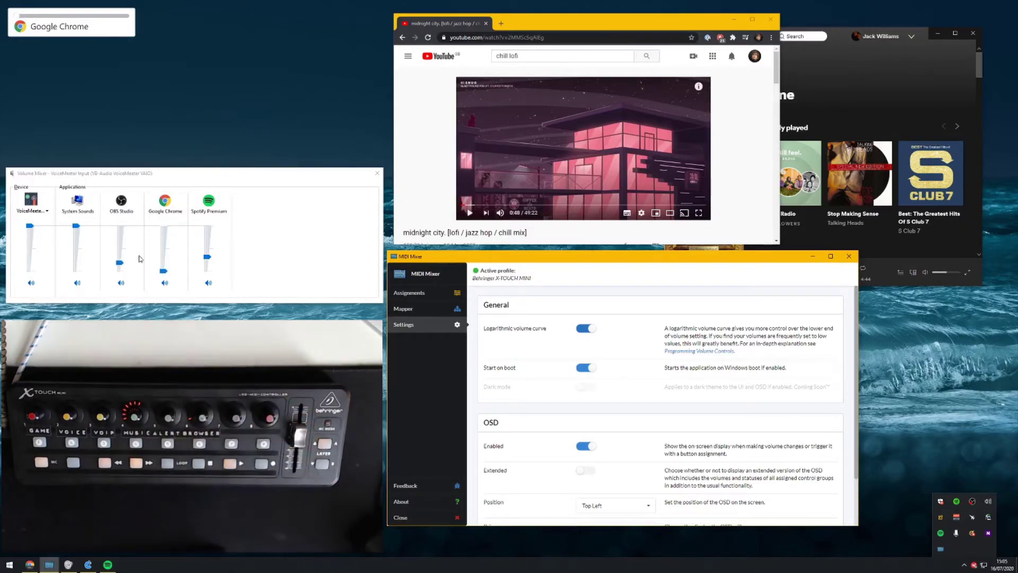
# Step: Start the YouTube video in Chrome, then lower Spotify and Google Chrome close to minimum in the Volume Mixer
pyautogui.click(563, 123)
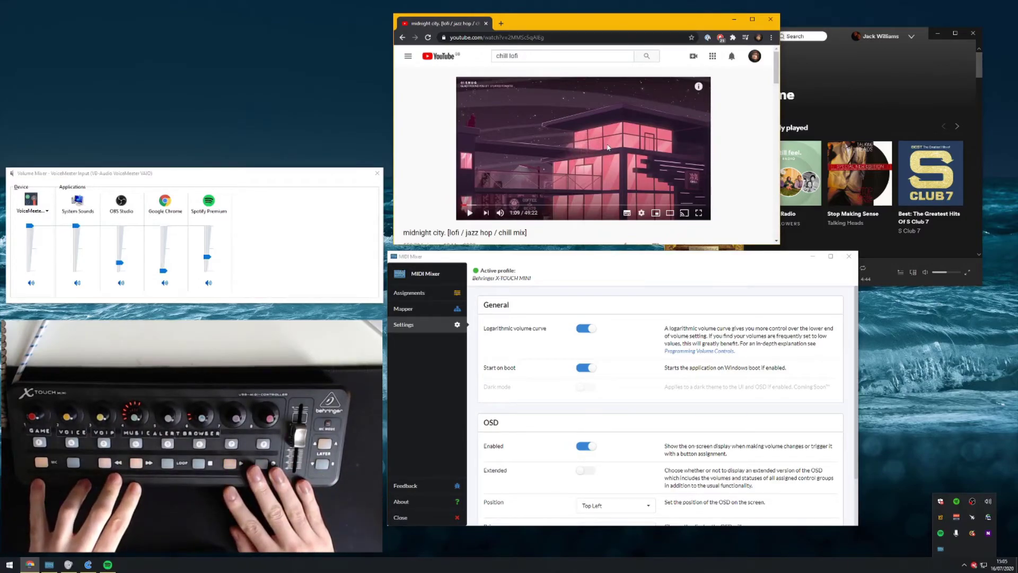
pyautogui.click(127, 248)
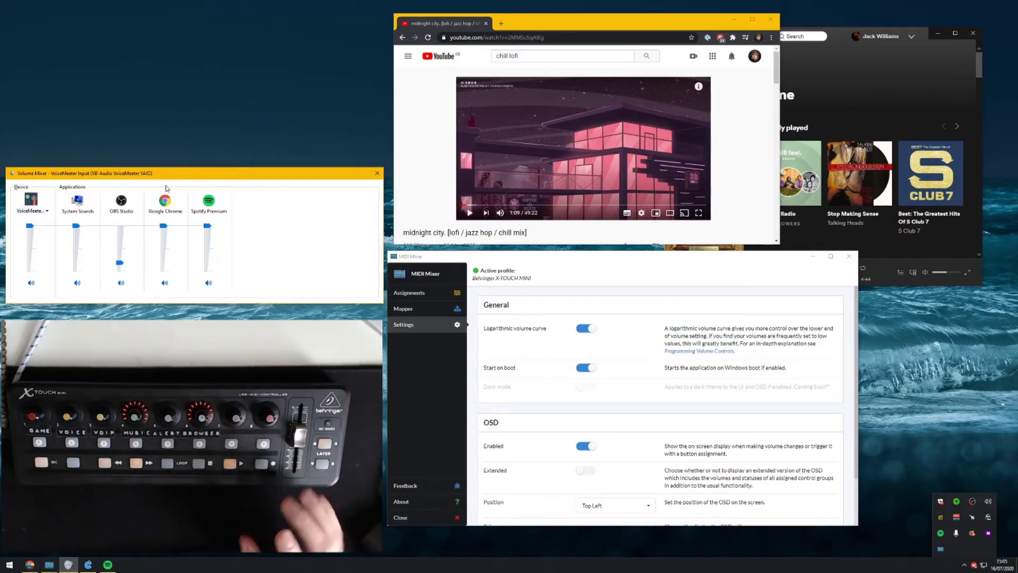
pyautogui.moveTo(207, 226); pyautogui.dragTo(208, 269)
pyautogui.moveTo(164, 225); pyautogui.dragTo(164, 265)
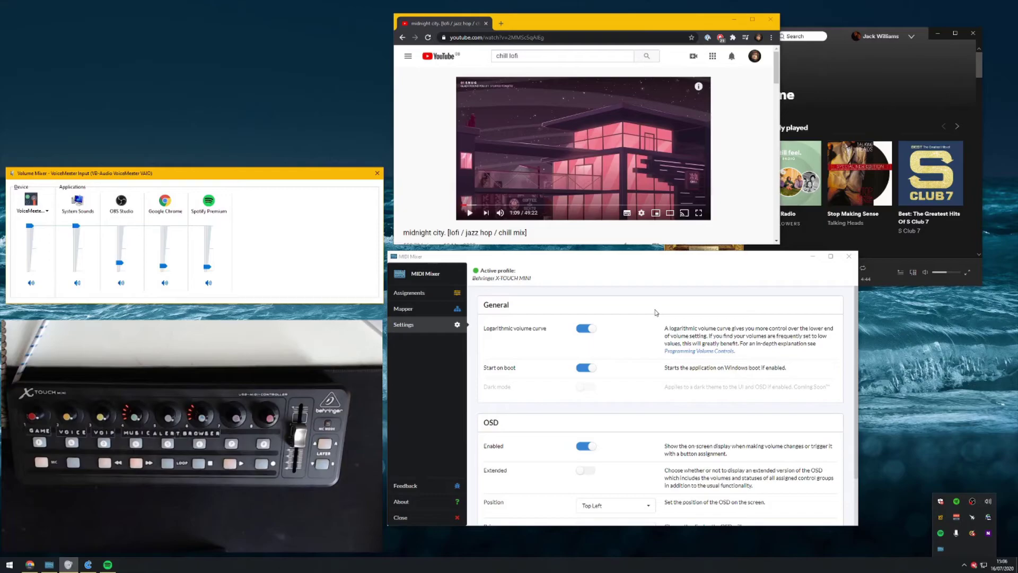
# Step: Load the Behringer X-TOUCH MINI profile in the Mapper of MIDI Mixer and view the fader settings of Rotary 4
pyautogui.click(635, 263)
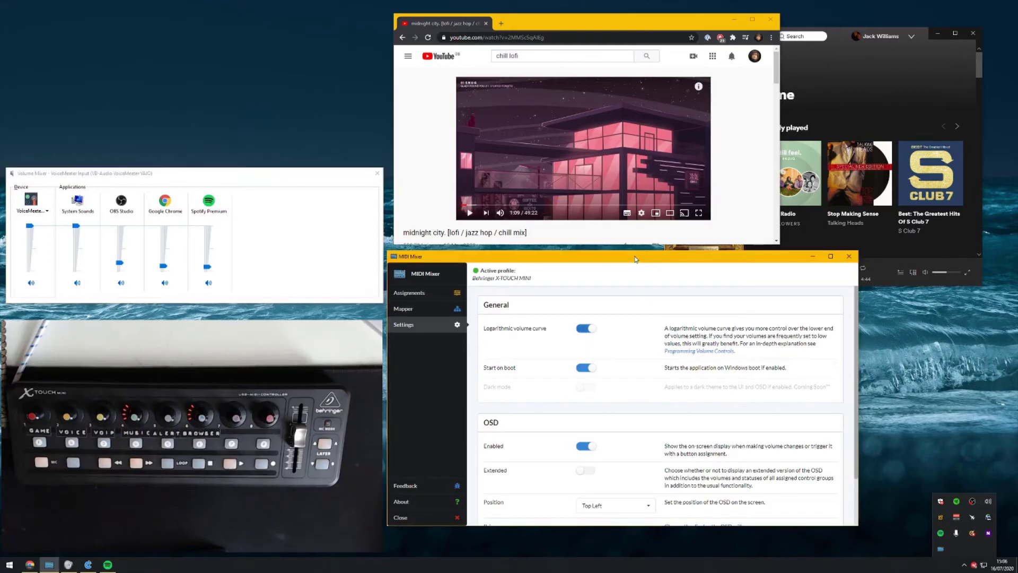
pyautogui.click(399, 309)
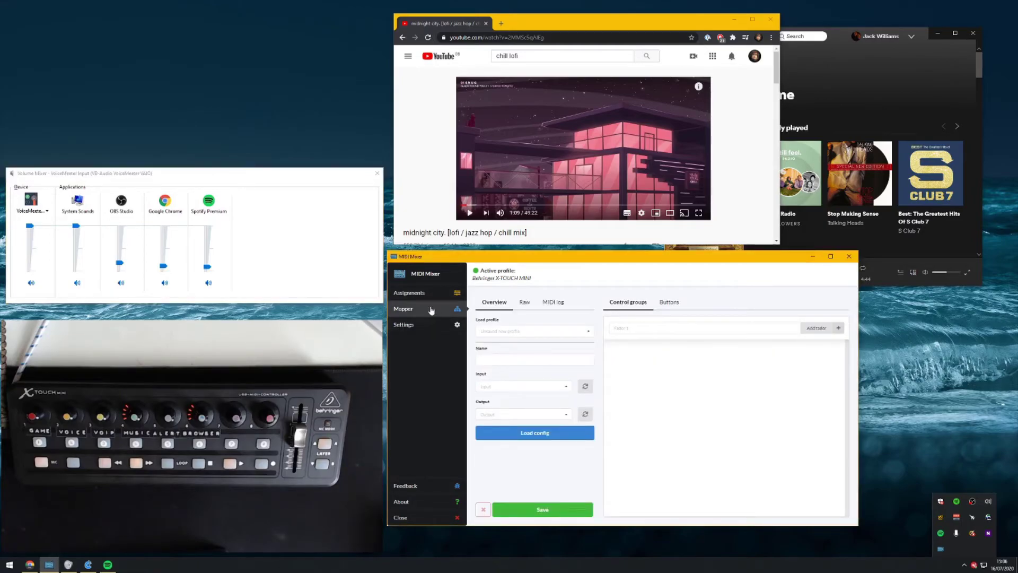
pyautogui.click(541, 332)
pyautogui.click(535, 359)
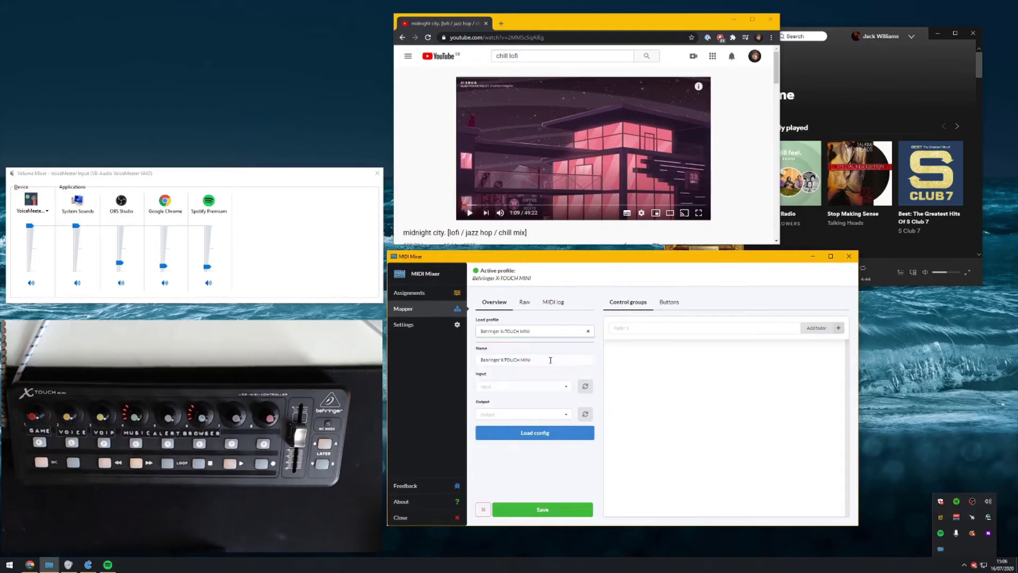
pyautogui.click(628, 354)
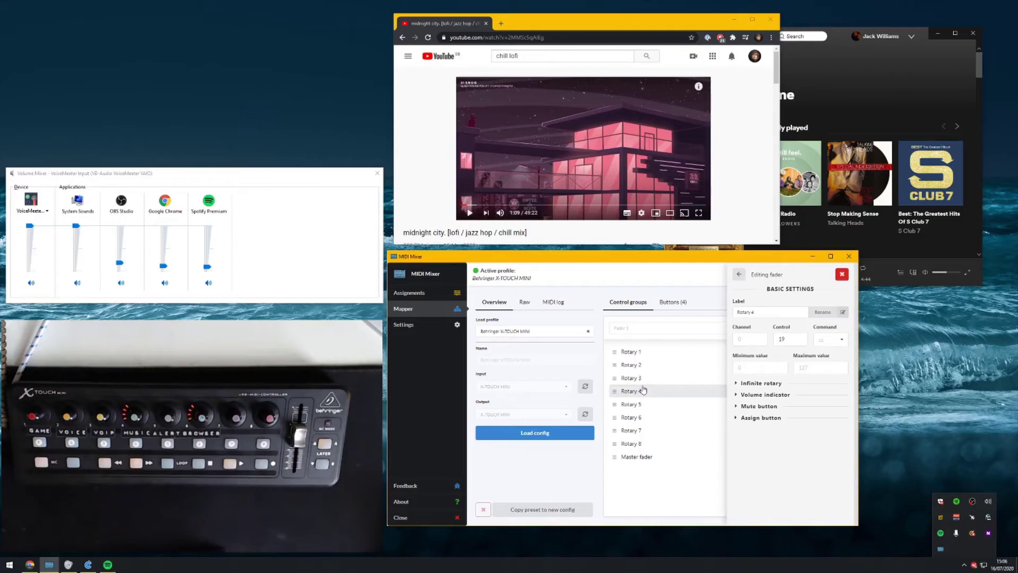
pyautogui.click(739, 274)
# Step: Look through the available preset profiles in the Mapper and clear the loaded profile
pyautogui.click(546, 331)
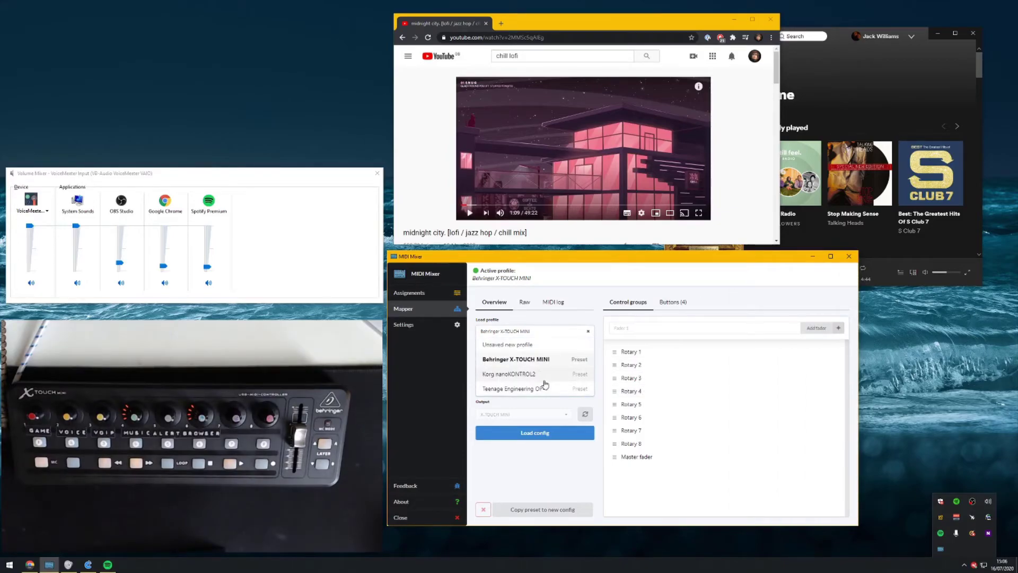
pyautogui.click(551, 335)
pyautogui.click(588, 333)
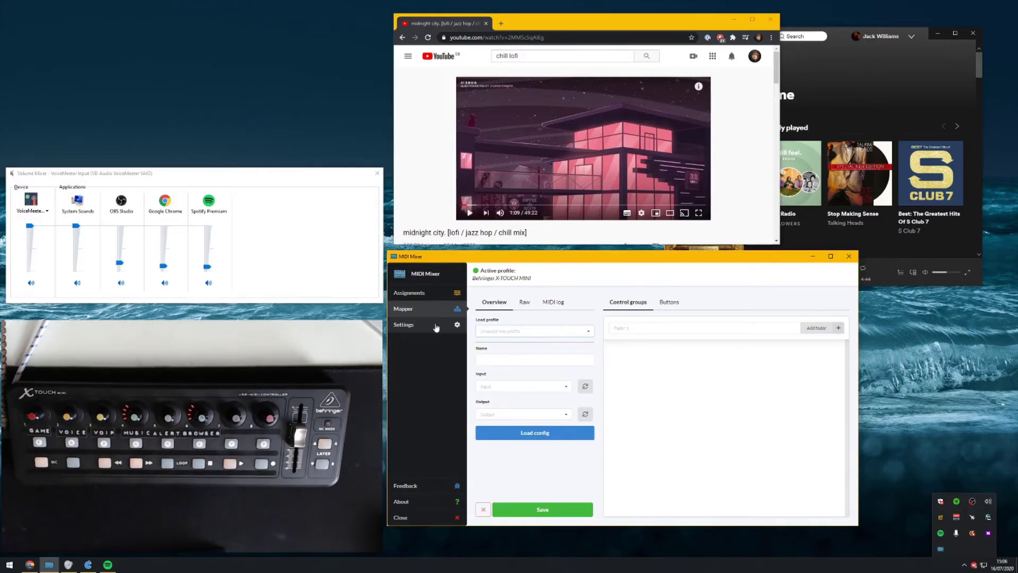
# Step: Show the Assignments page and examine the action choices for the MC button from MIDI Mixer in the system tray
pyautogui.click(424, 293)
pyautogui.rightClick(941, 550)
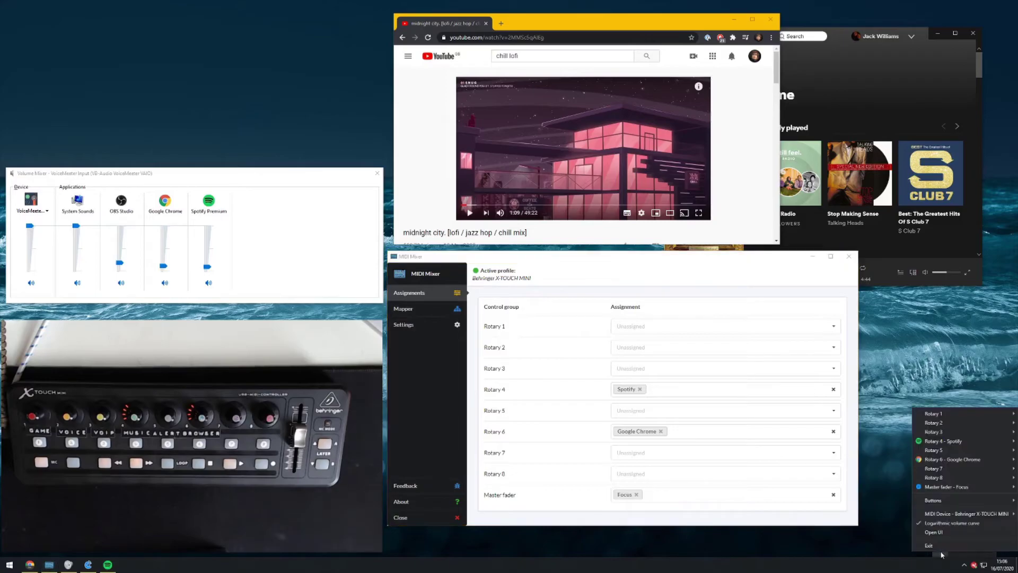
pyautogui.moveTo(933, 500)
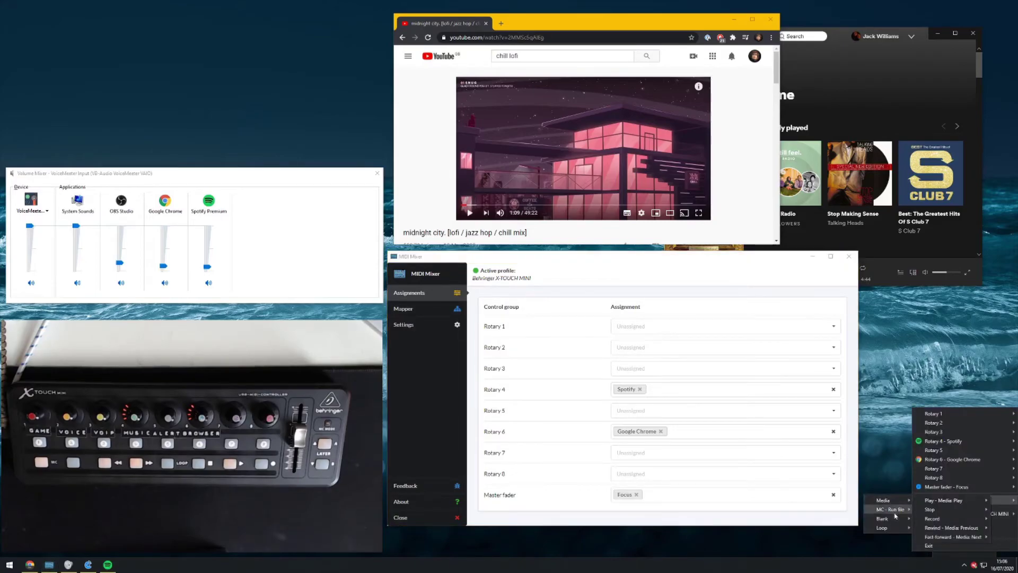
pyautogui.moveTo(895, 515)
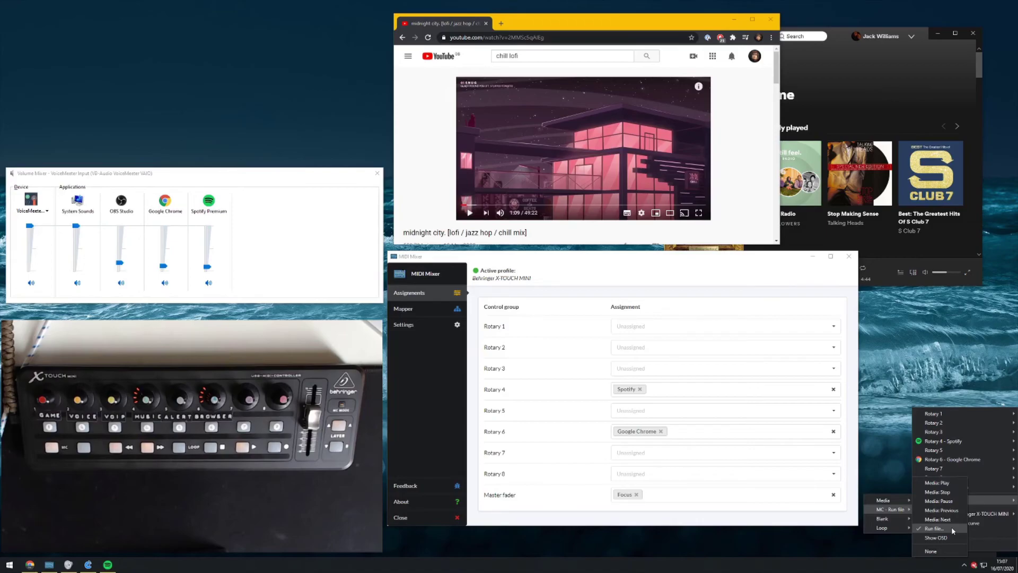
# Step: Return to the Mapper and load the Behringer X-TOUCH MINI preset profile
pyautogui.click(578, 360)
pyautogui.click(527, 330)
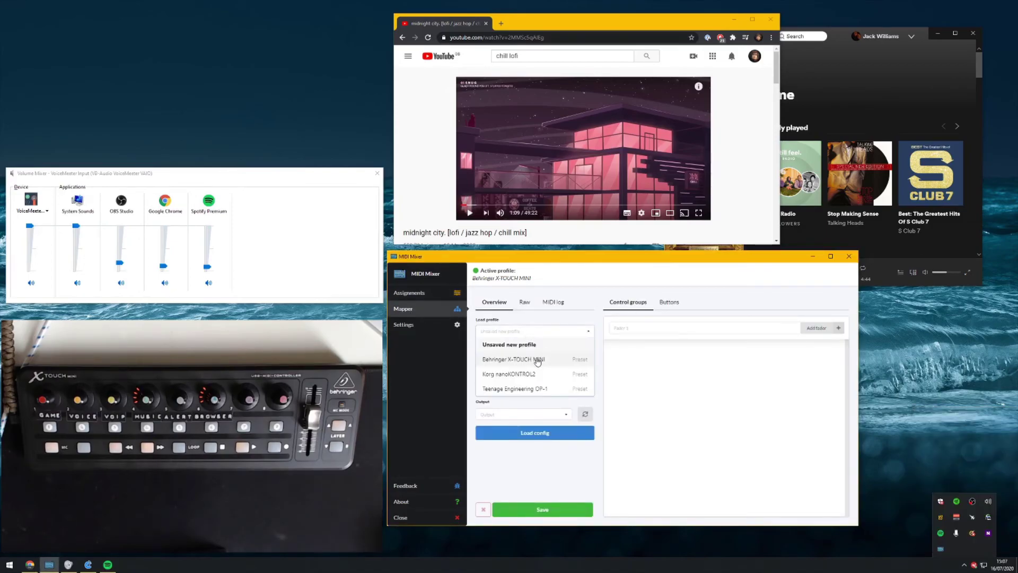
pyautogui.click(535, 355)
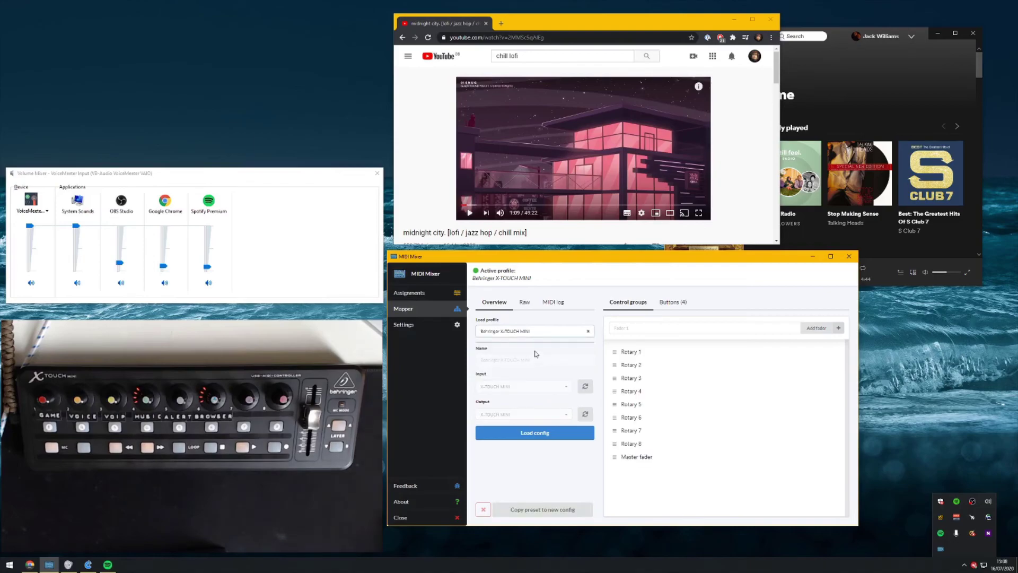